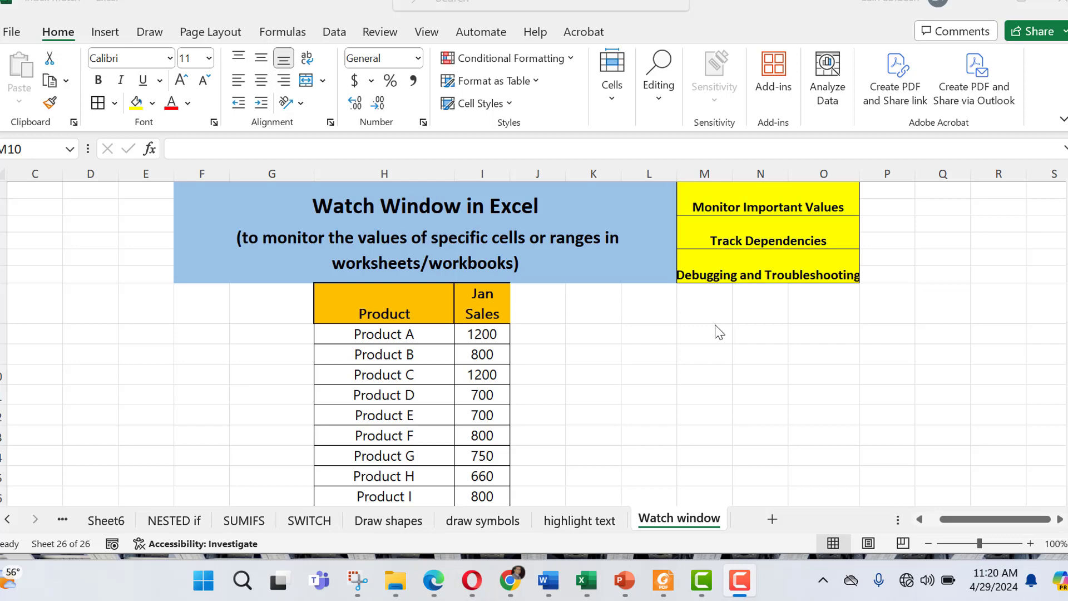
{"action": "left_click", "coordinate": [325, 202]}
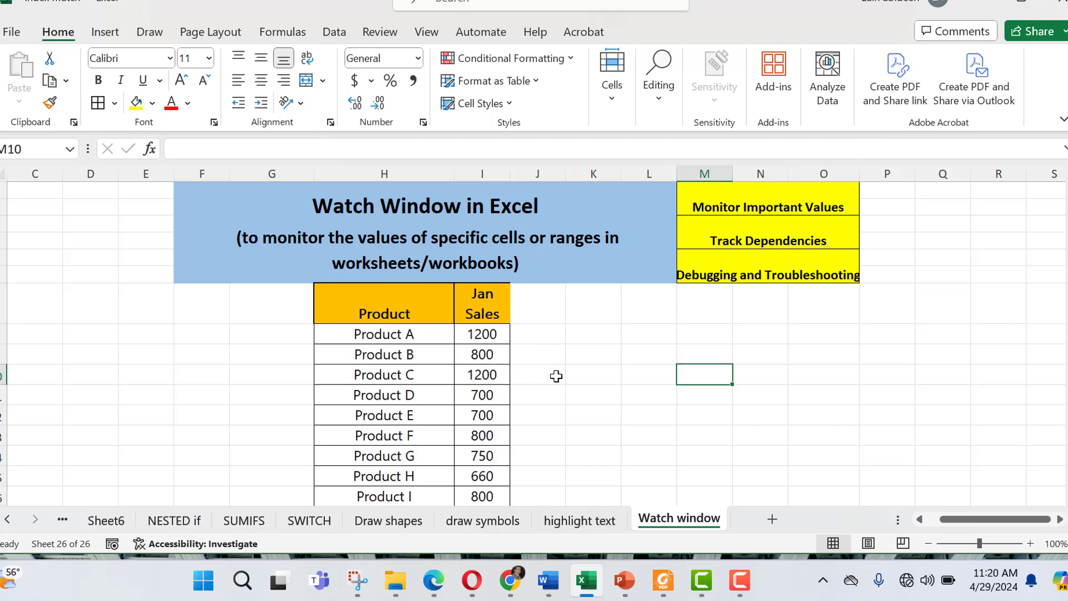
{"action": "left_click_drag", "start_coordinate": [384, 291], "coordinate": [482, 474]}
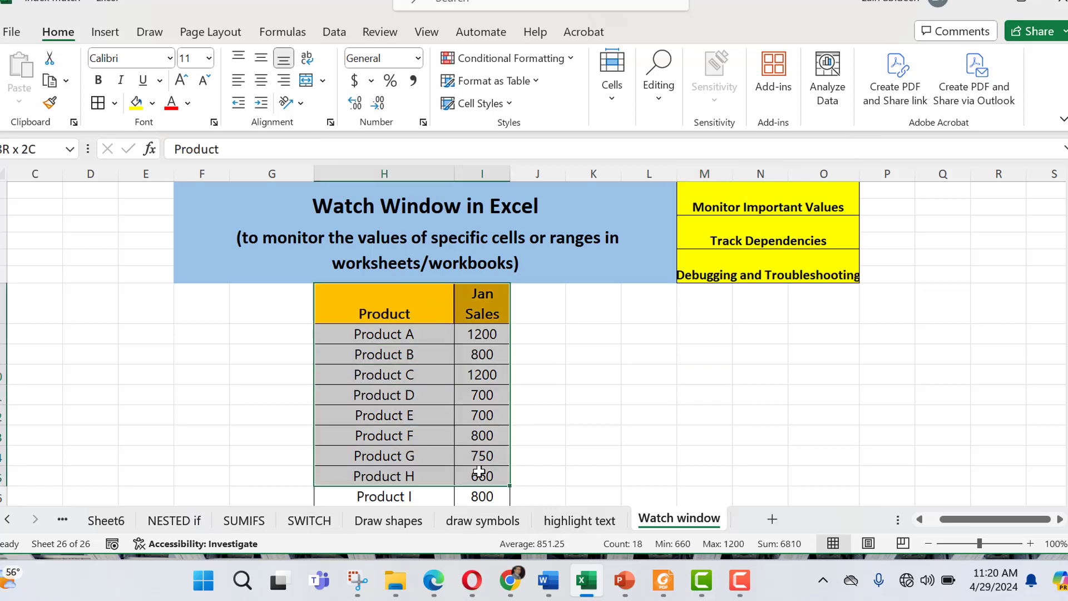
{"action": "left_click", "coordinate": [559, 401]}
{"action": "left_click_drag", "start_coordinate": [422, 302], "coordinate": [430, 457]}
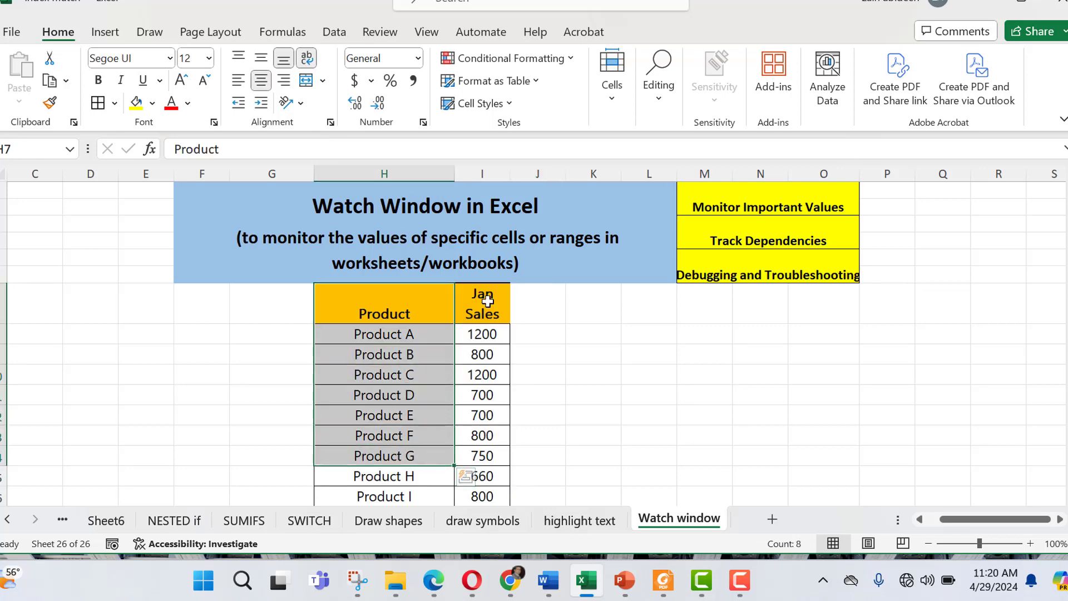
Widen the Jan Sales column so its header fits on one line.
{"action": "left_click_drag", "start_coordinate": [488, 291], "coordinate": [499, 470]}
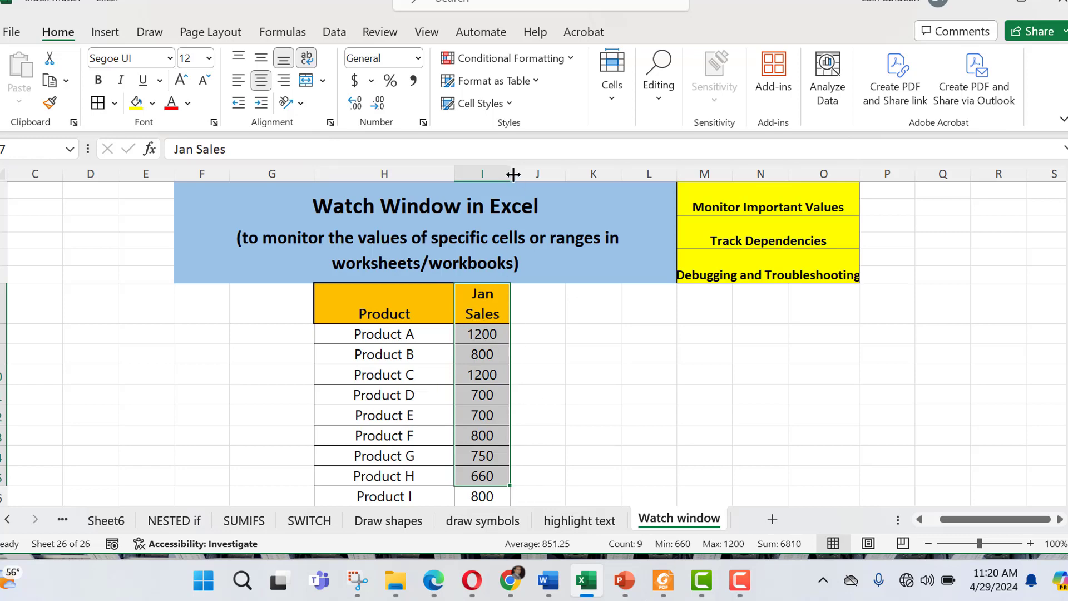
{"action": "left_click_drag", "start_coordinate": [510, 174], "coordinate": [529, 177]}
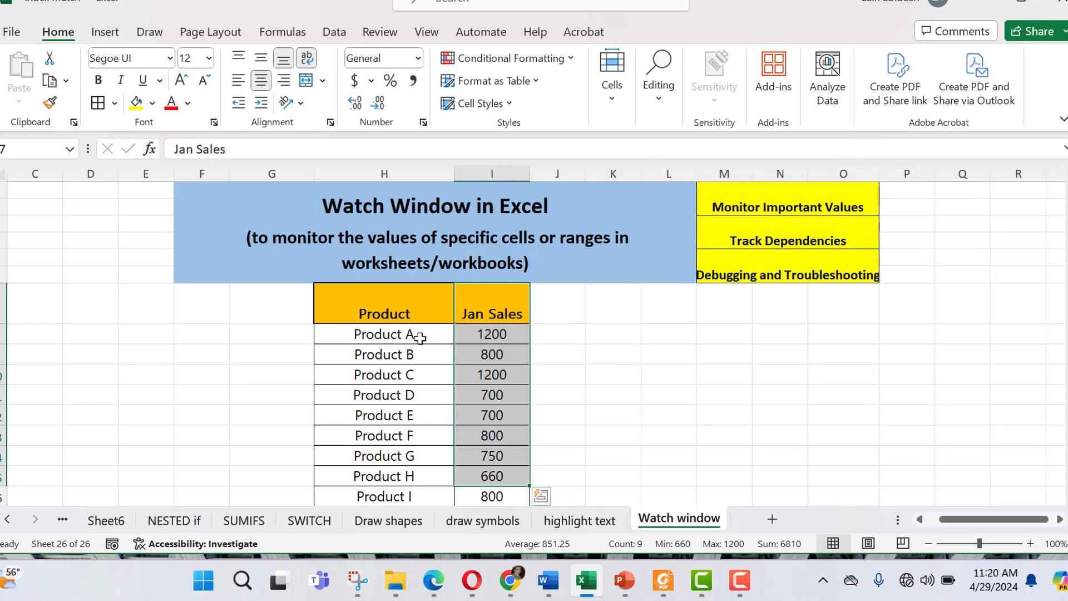
{"action": "left_click", "coordinate": [491, 370]}
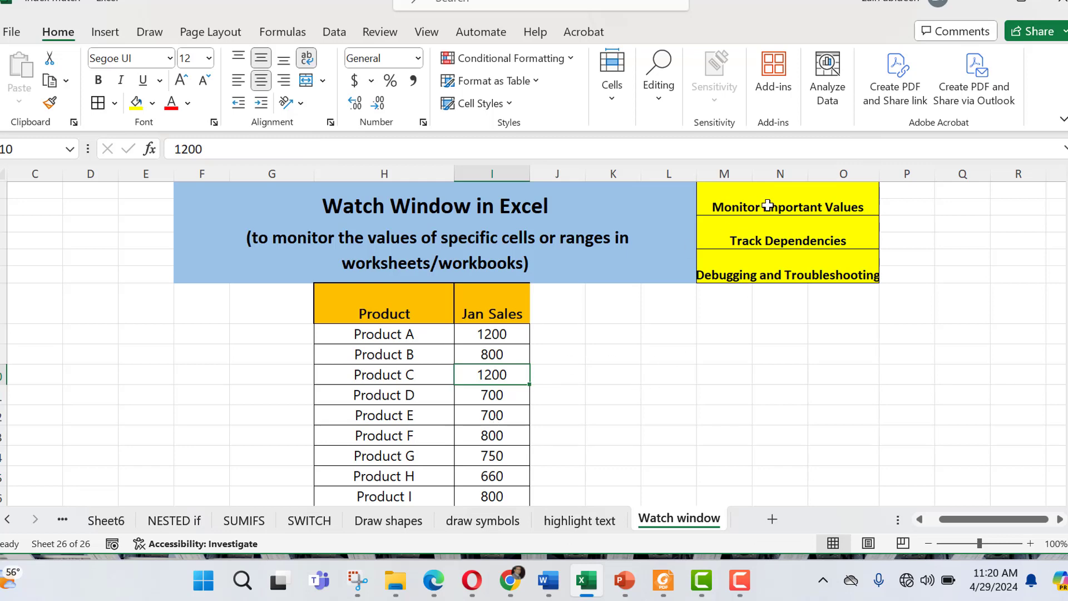
Review the three Watch Window uses listed in the yellow cells alongside the Jan Sales figures.
{"action": "left_click_drag", "start_coordinate": [768, 206], "coordinate": [782, 262]}
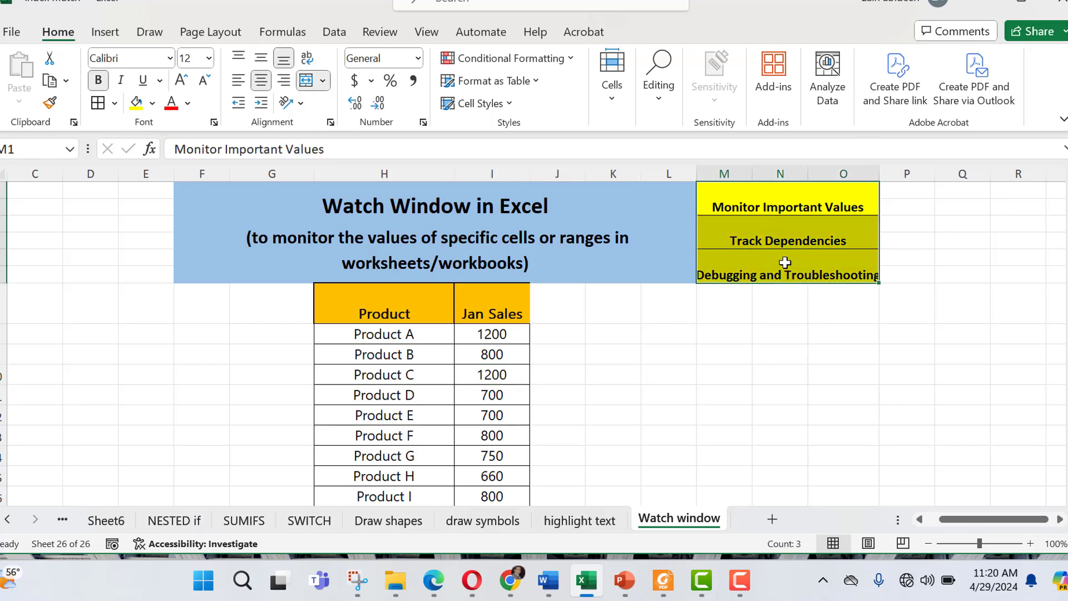
{"action": "left_click", "coordinate": [755, 205]}
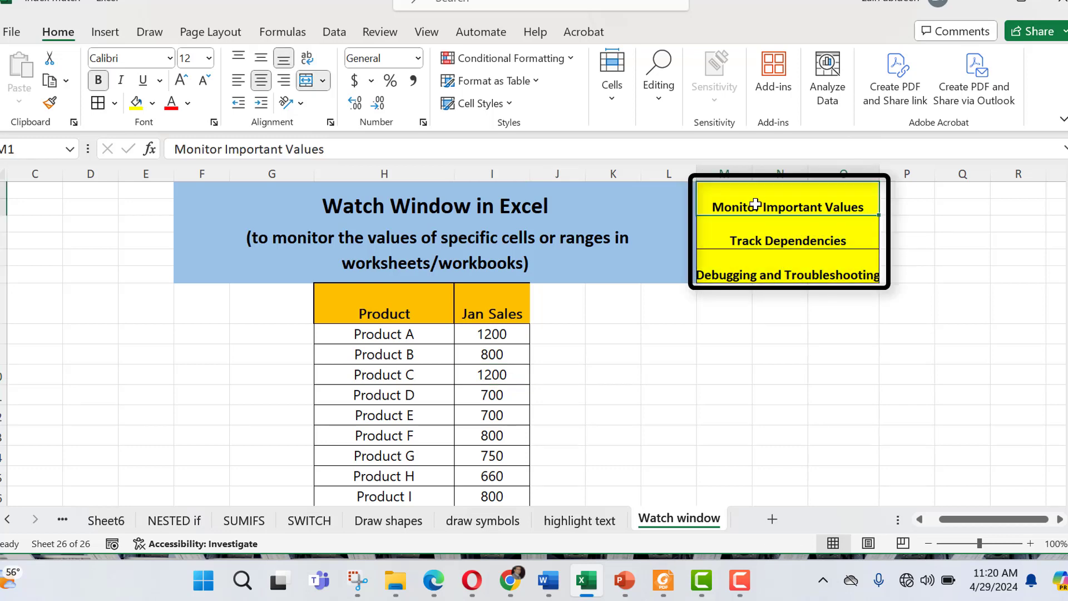
{"action": "left_click", "coordinate": [771, 245]}
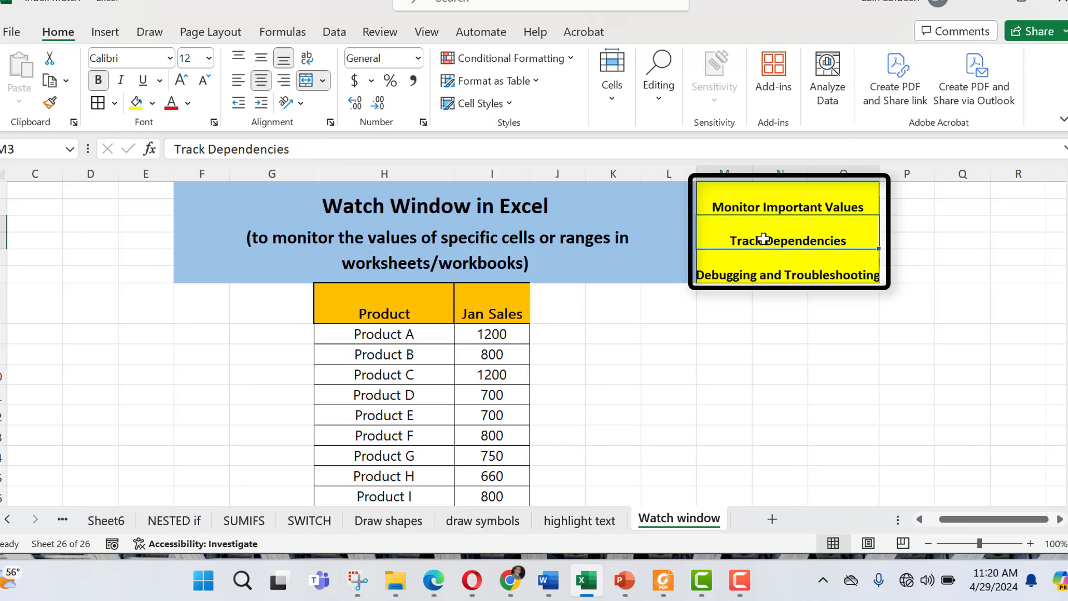
{"action": "left_click", "coordinate": [518, 342]}
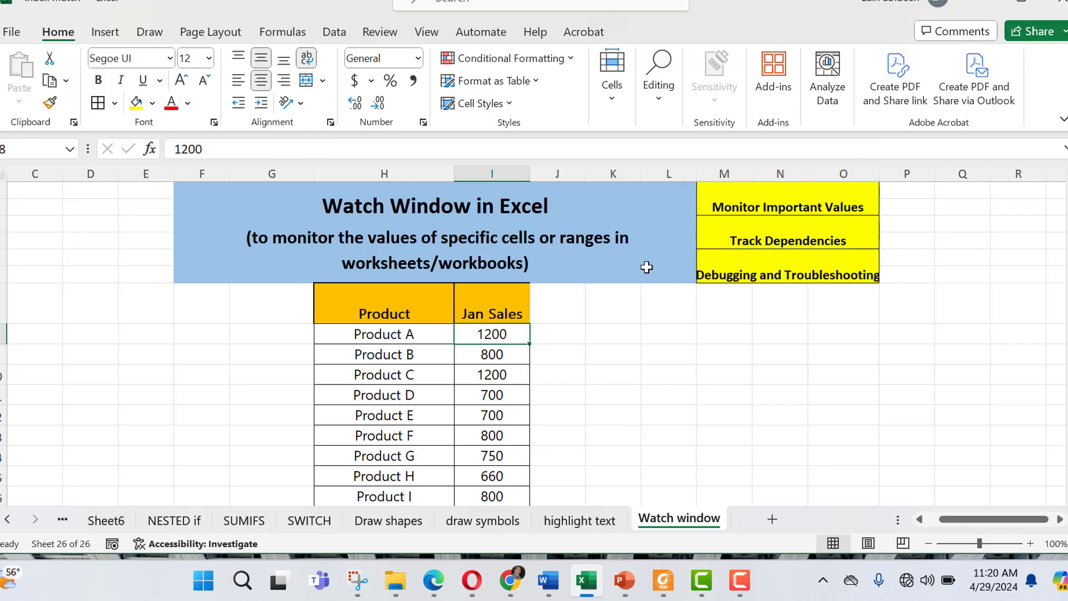
{"action": "left_click", "coordinate": [743, 275]}
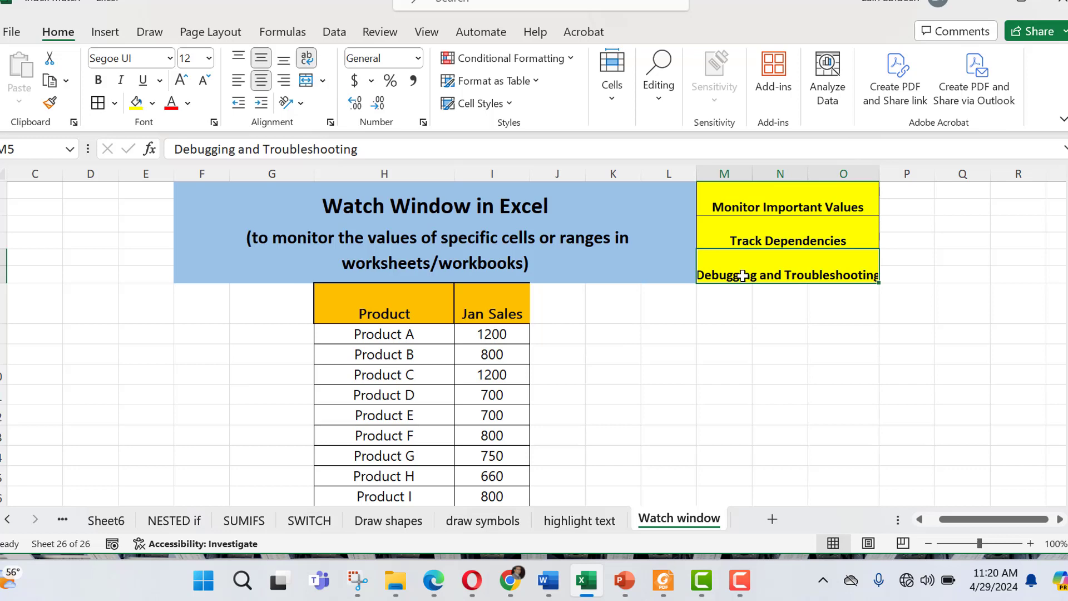
{"action": "left_click", "coordinate": [508, 369]}
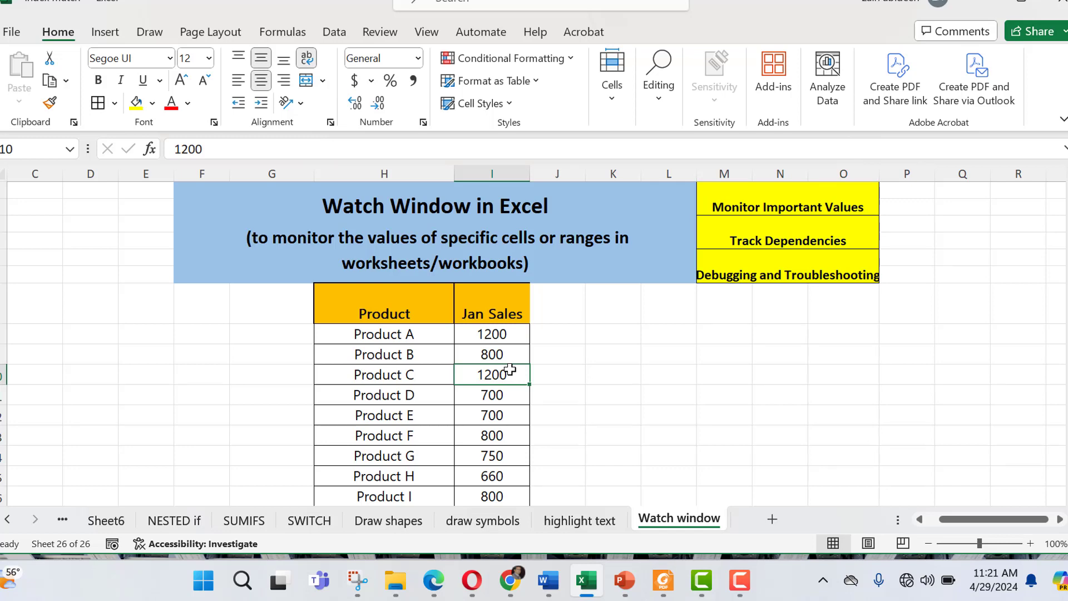
{"action": "left_click", "coordinate": [589, 363]}
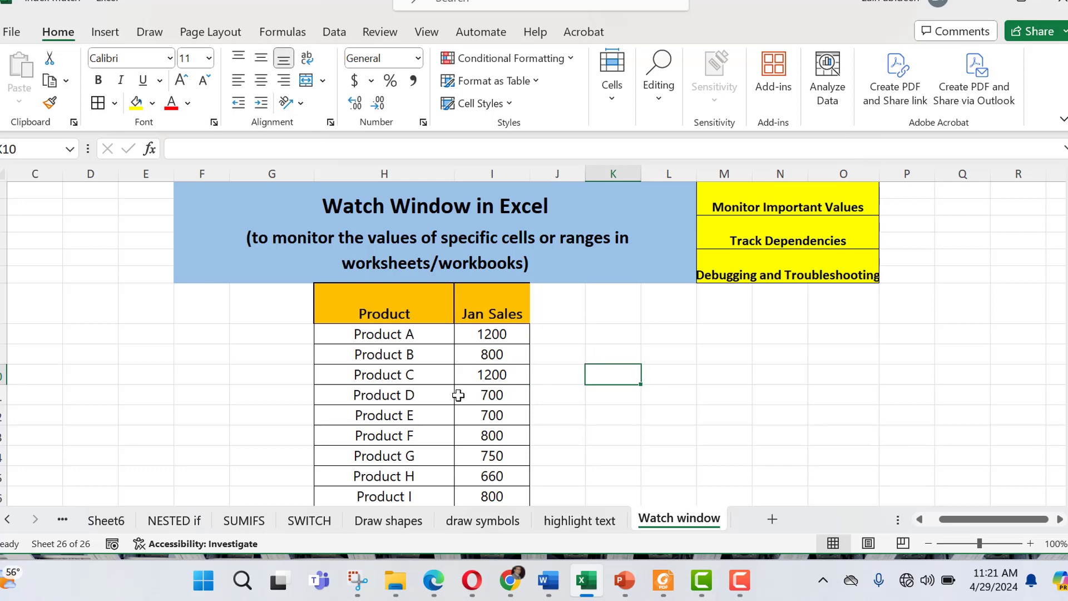
Examine the product table's Jan Sales figures and the formula in the Total Sales cell below them.
{"action": "left_click", "coordinate": [388, 322]}
{"action": "left_click_drag", "start_coordinate": [395, 314], "coordinate": [489, 433]}
{"action": "left_click", "coordinate": [560, 431]}
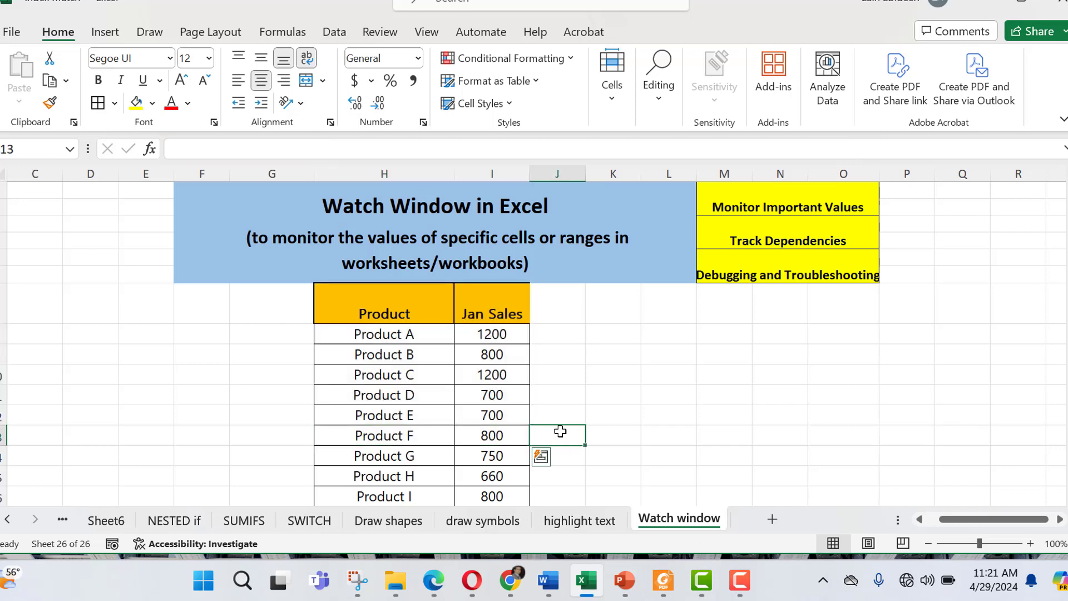
{"action": "scroll", "coordinate": [1057, 359], "scroll_direction": "down", "scroll_amount": 2}
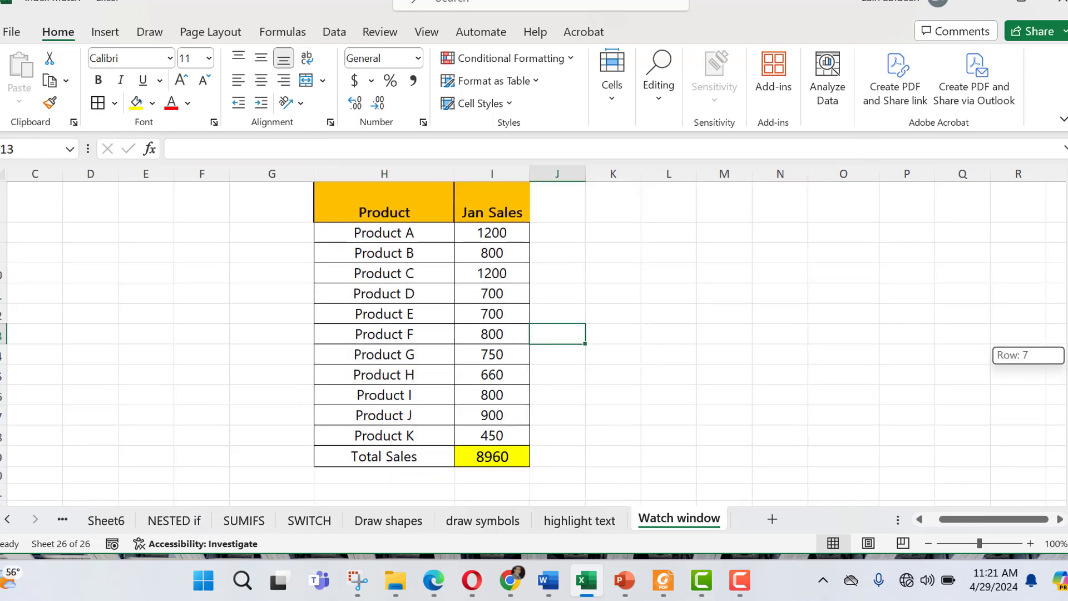
{"action": "left_click_drag", "start_coordinate": [491, 232], "coordinate": [497, 417]}
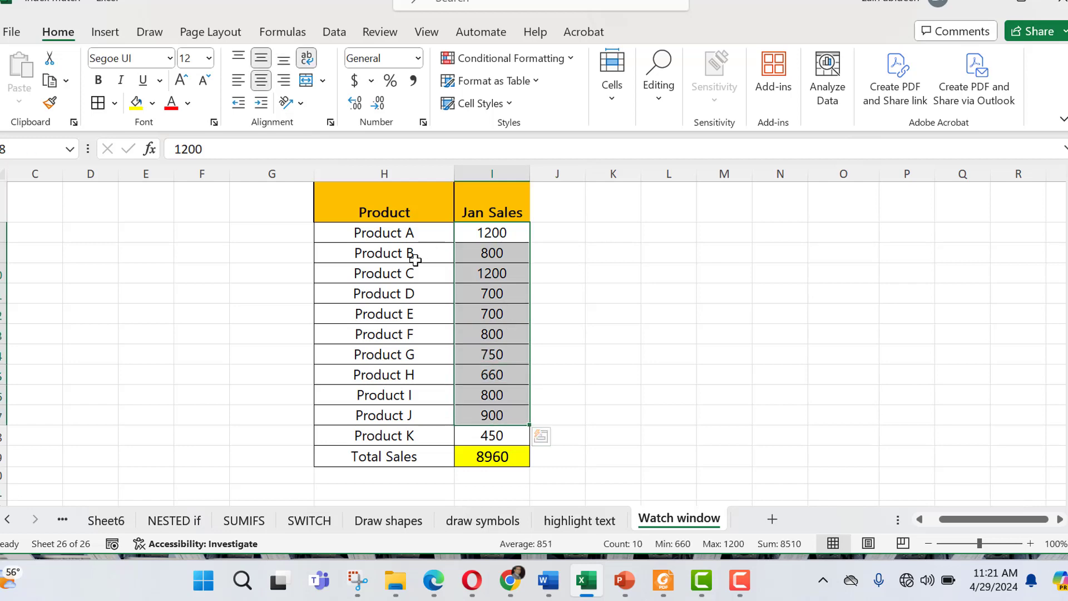
{"action": "left_click", "coordinate": [482, 258]}
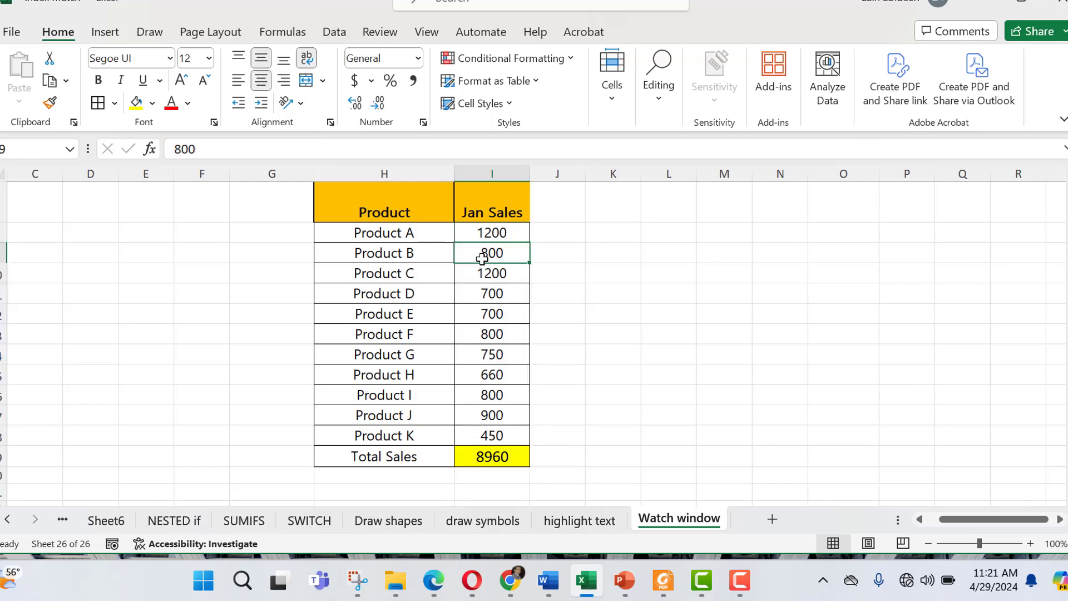
{"action": "left_click", "coordinate": [488, 278]}
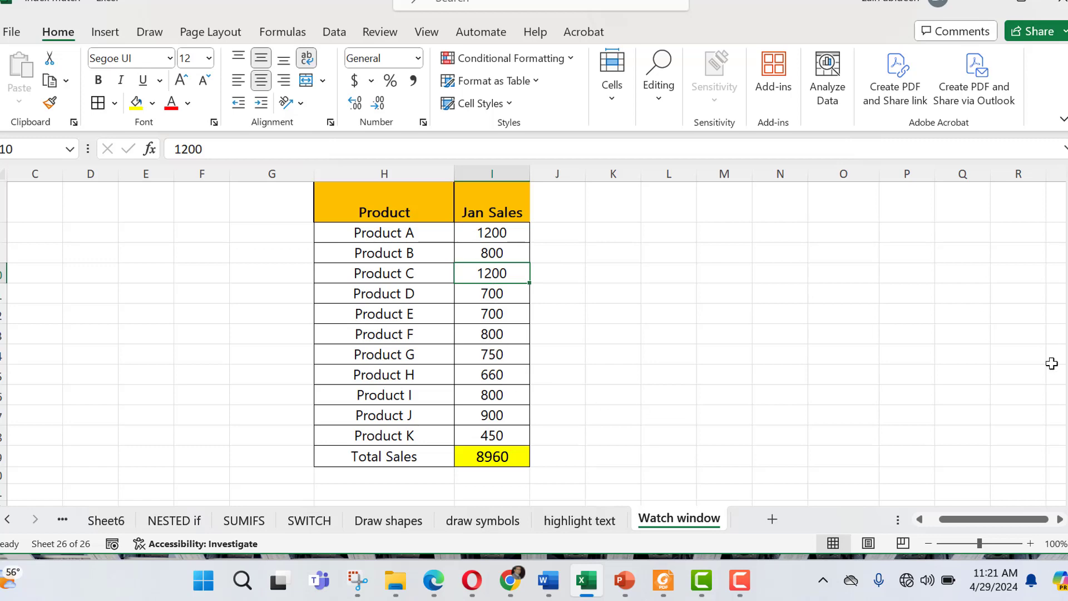
{"action": "scroll", "coordinate": [1065, 356], "scroll_direction": "up", "scroll_amount": 3}
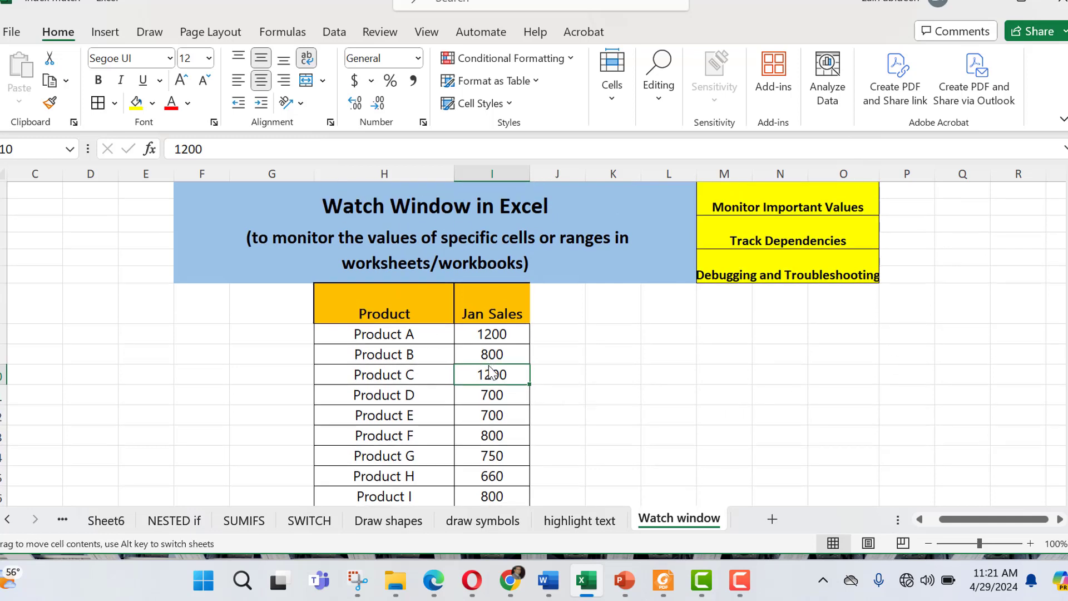
{"action": "left_click", "coordinate": [502, 429]}
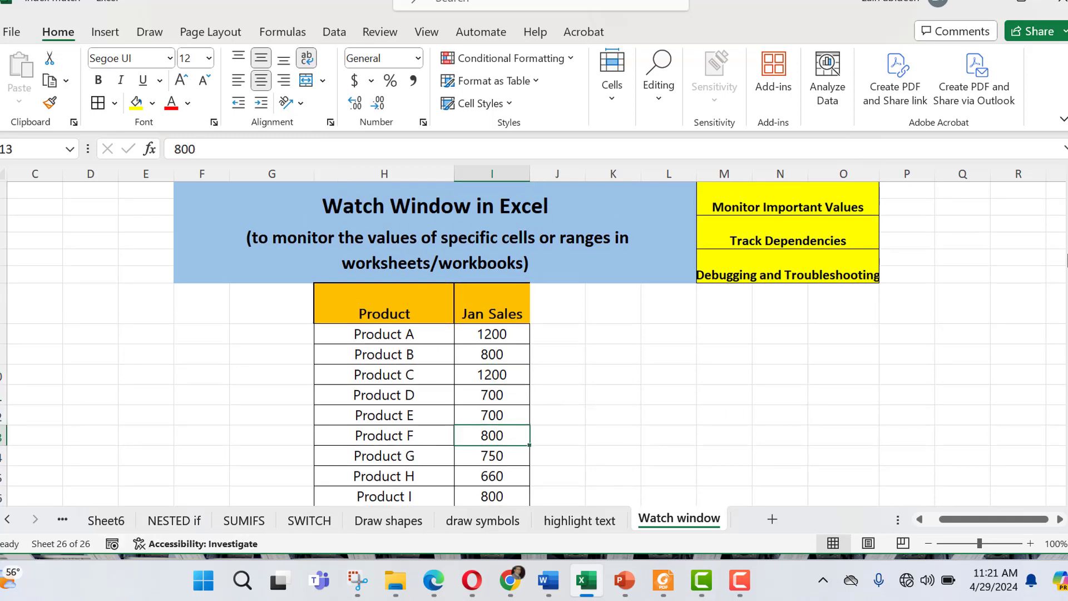
{"action": "scroll", "coordinate": [1065, 242], "scroll_direction": "down", "scroll_amount": 3}
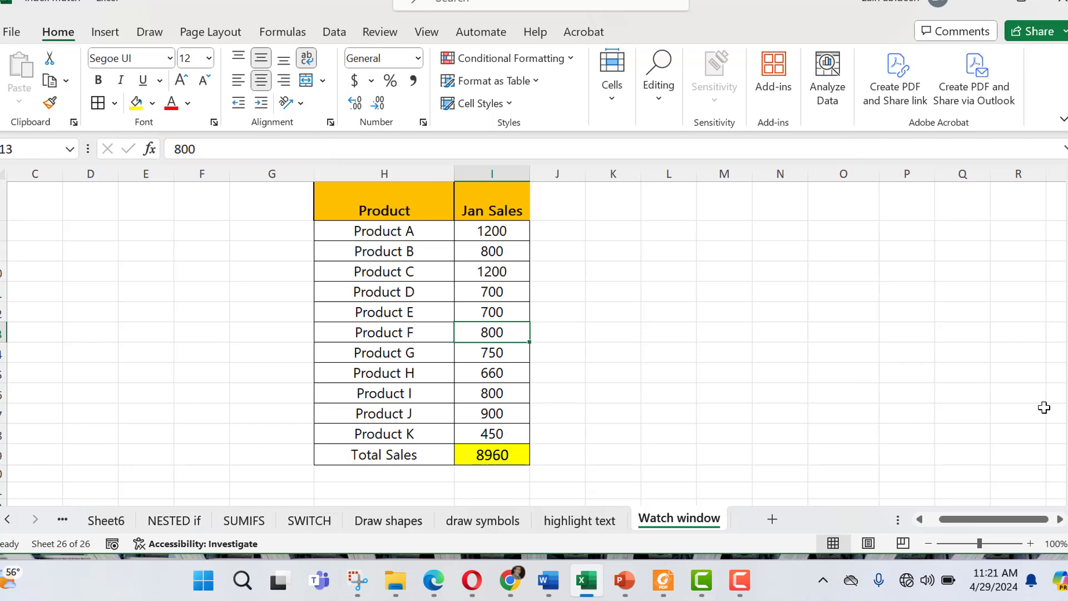
{"action": "scroll", "coordinate": [1007, 453], "scroll_direction": "up", "scroll_amount": 2}
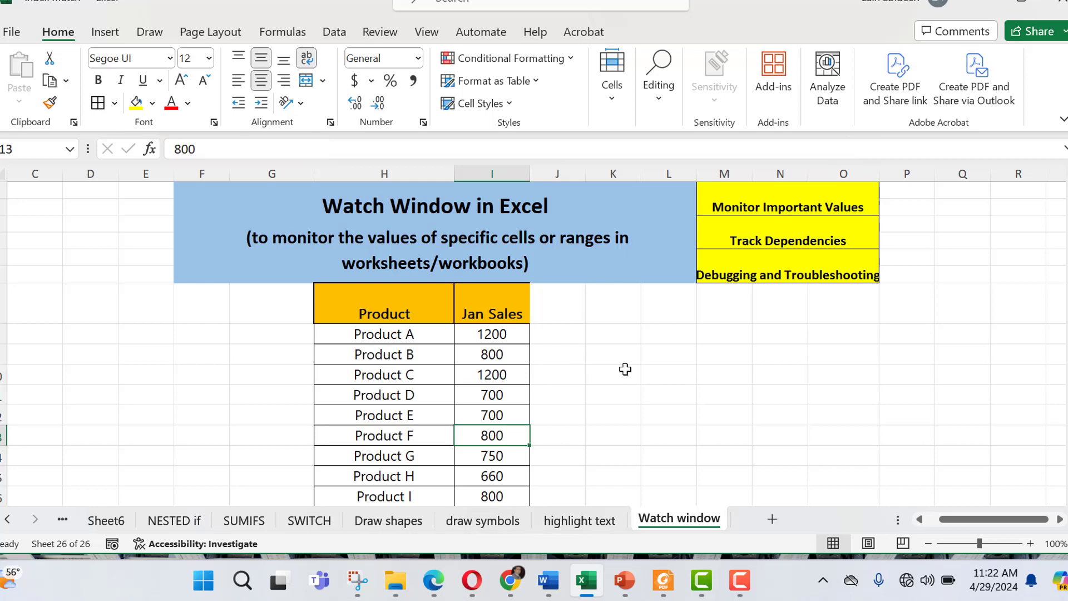
{"action": "scroll", "coordinate": [534, 340], "scroll_direction": "down", "scroll_amount": 2}
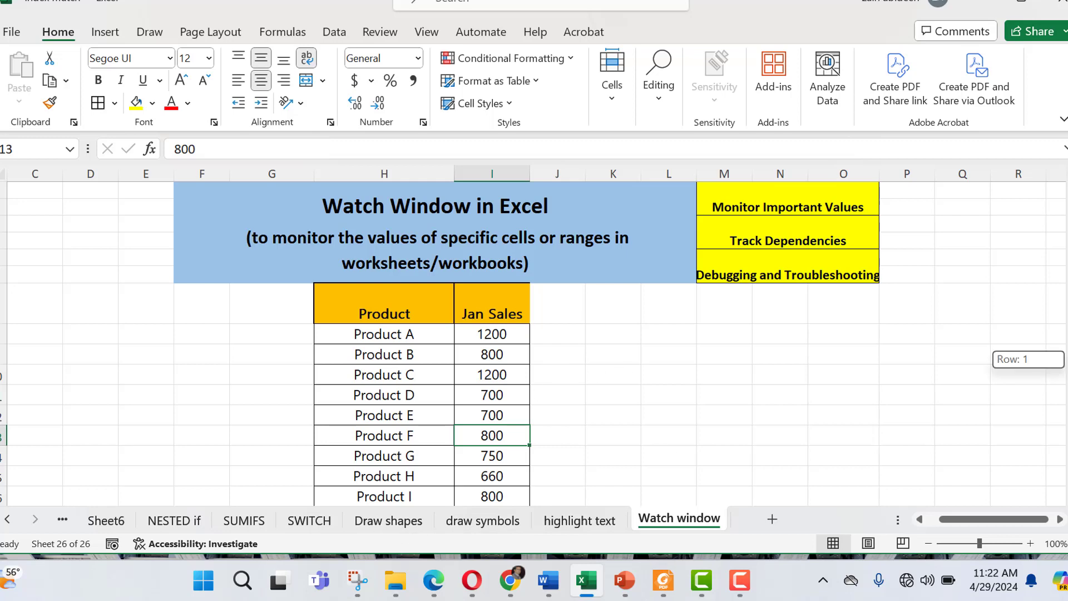
{"action": "left_click", "coordinate": [503, 447]}
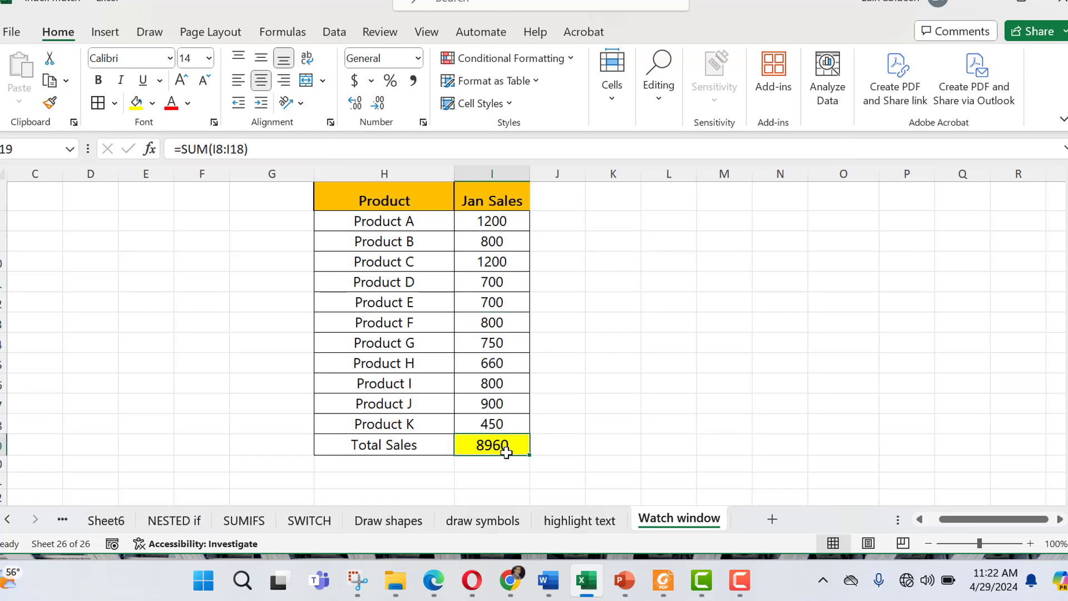
{"action": "scroll", "coordinate": [736, 417], "scroll_direction": "up", "scroll_amount": 2}
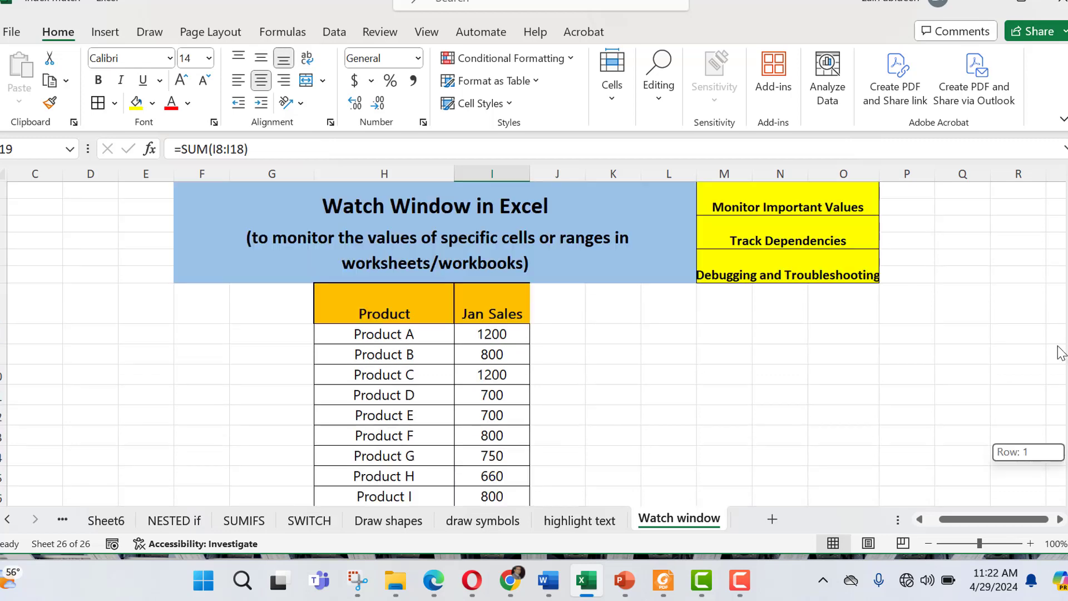
{"action": "left_click", "coordinate": [735, 416]}
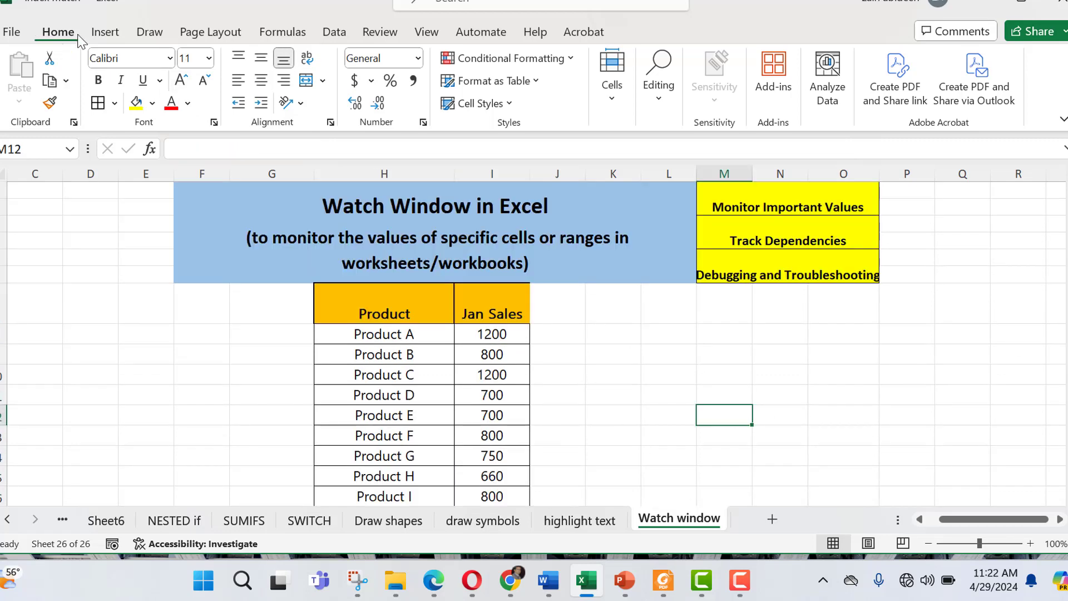
Open the Watch Window and move it below the yellow cells so it does not cover them.
{"action": "left_click", "coordinate": [297, 34]}
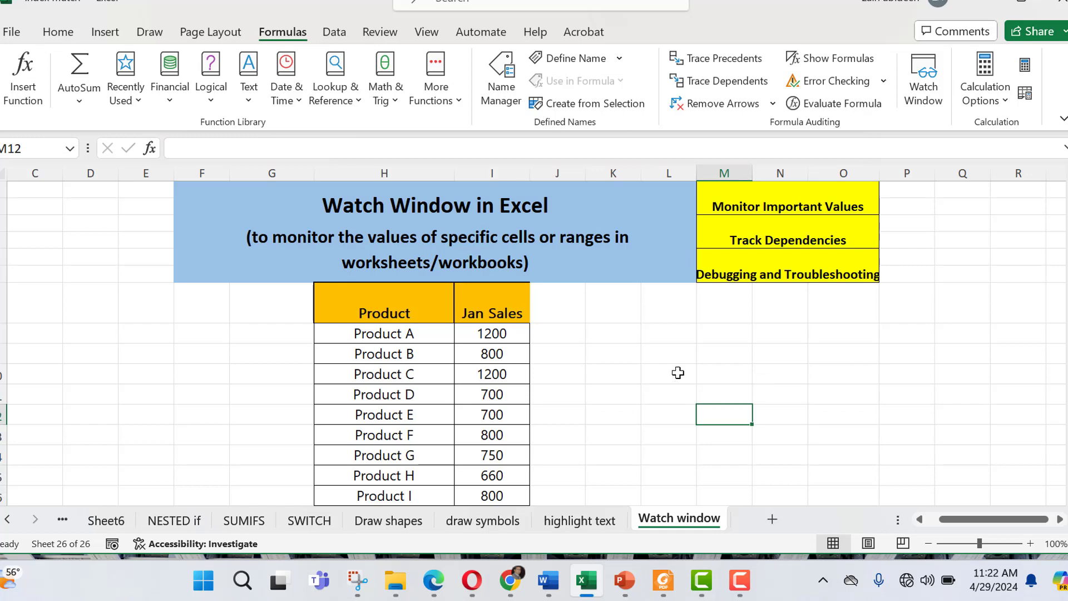
{"action": "left_click", "coordinate": [666, 388]}
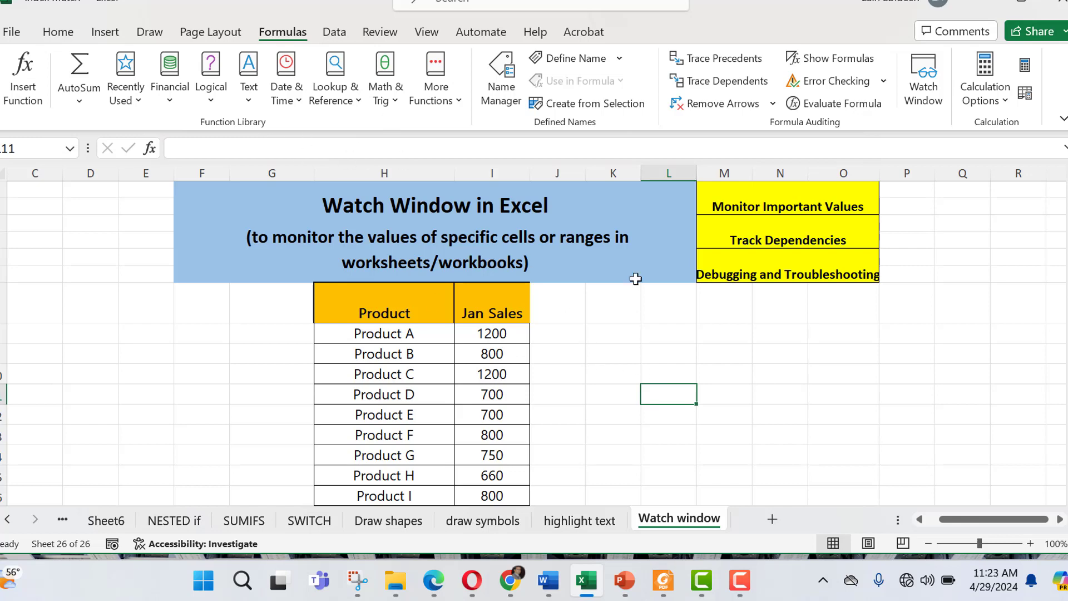
{"action": "left_click", "coordinate": [924, 103]}
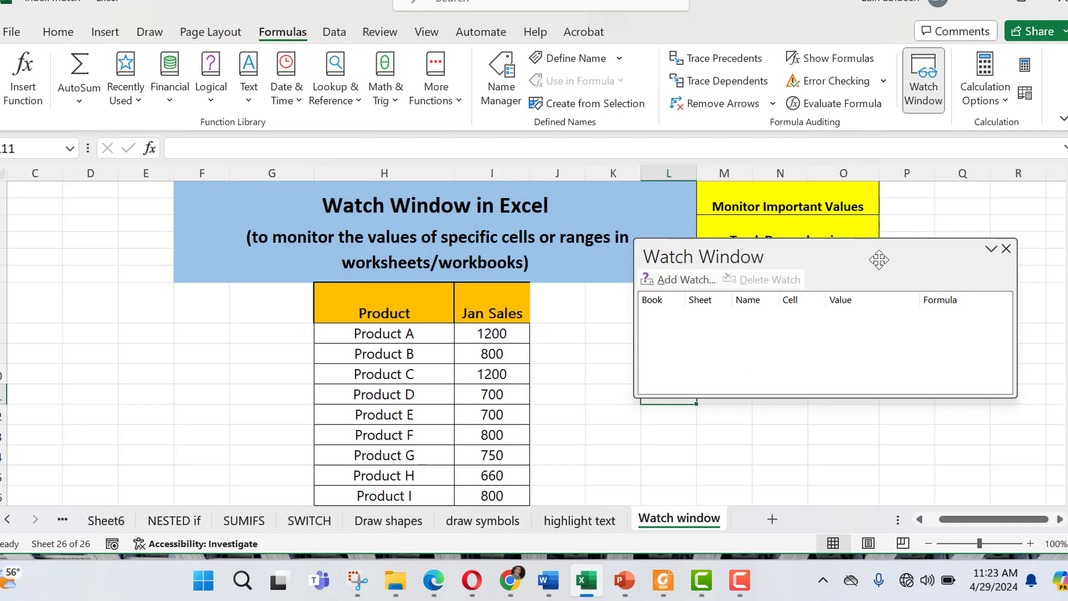
{"action": "left_click_drag", "start_coordinate": [878, 253], "coordinate": [867, 310]}
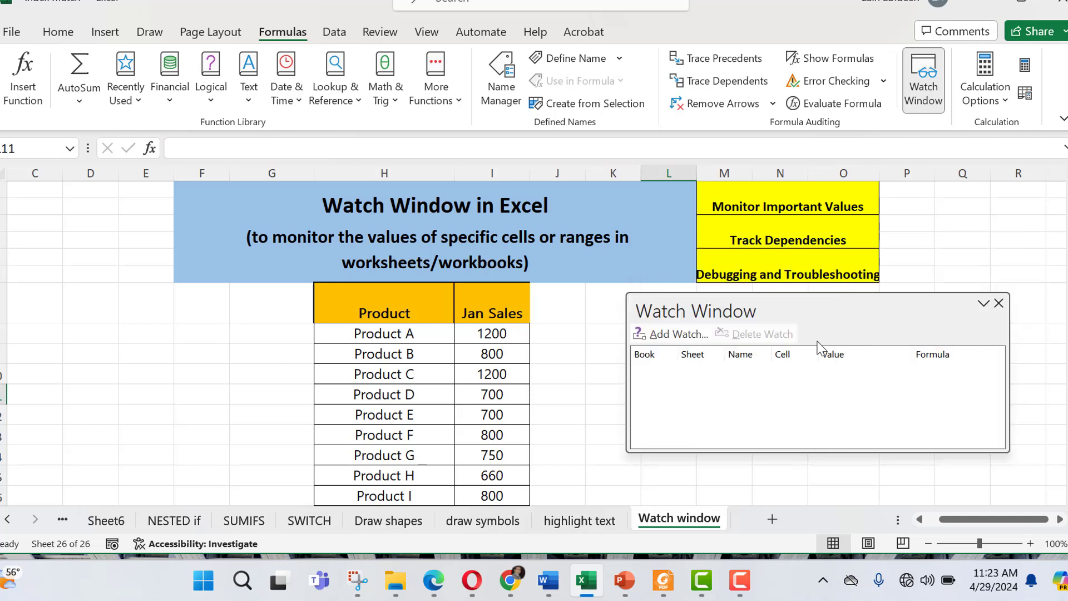
View the highlight text and draw symbols sheets with the Watch Window open, and return to the Watch window sheet.
{"action": "left_click", "coordinate": [571, 519]}
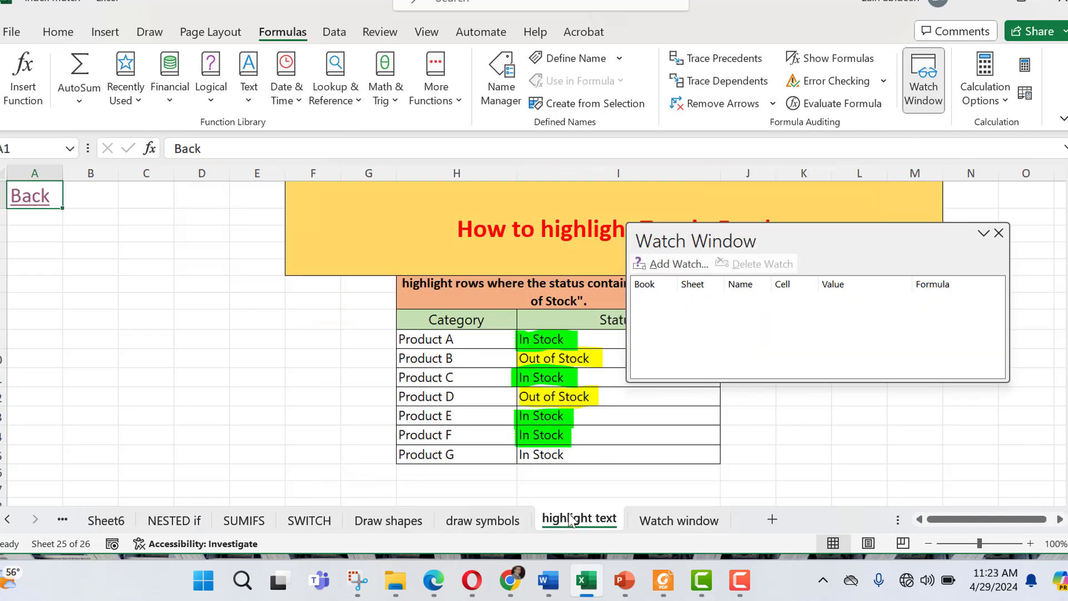
{"action": "left_click", "coordinate": [482, 520]}
{"action": "left_click", "coordinate": [685, 527]}
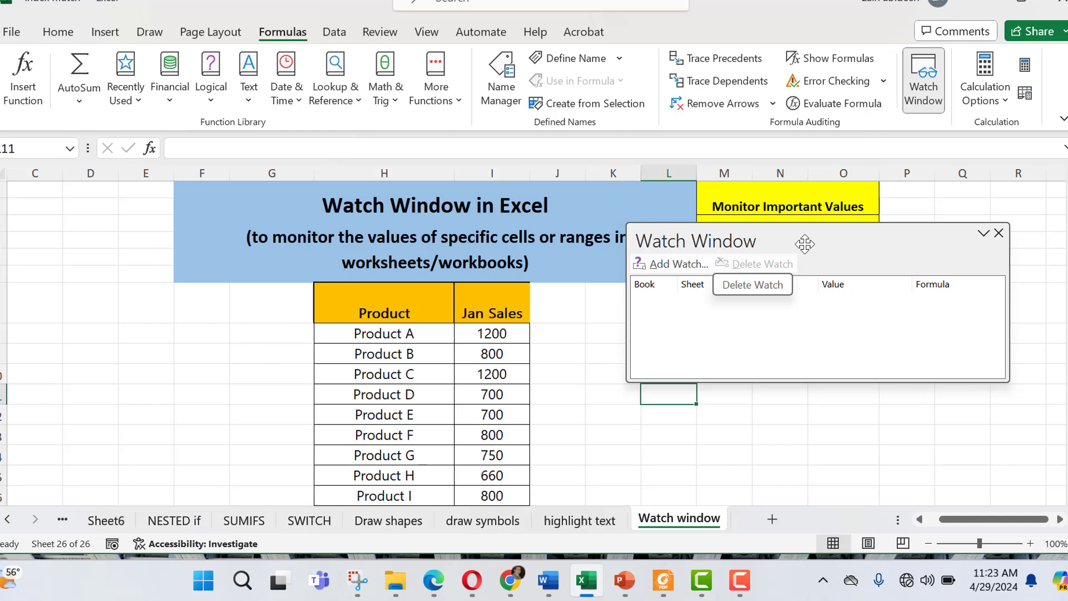
Dock the Watch Window above the formula bar and add a watch on the Total Sales cell I19.
{"action": "left_click_drag", "start_coordinate": [818, 241], "coordinate": [595, 144]}
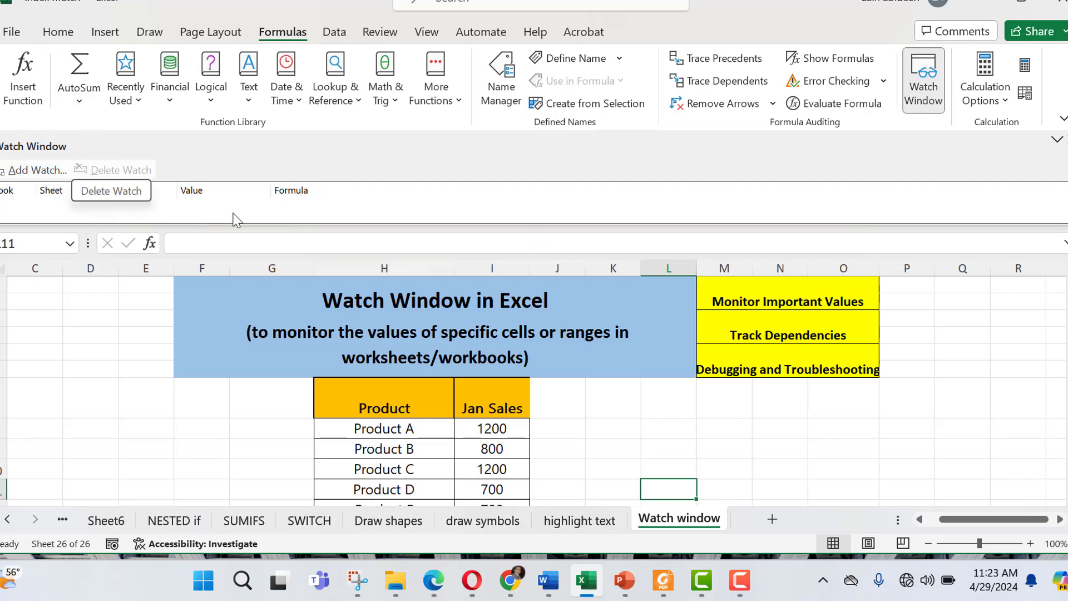
{"action": "left_click", "coordinate": [37, 170]}
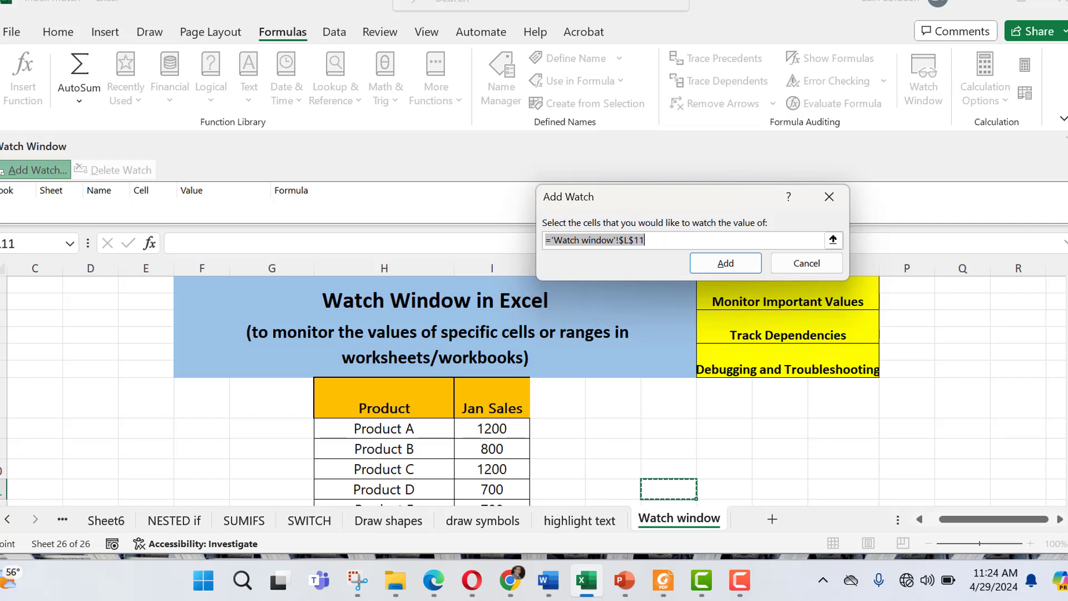
{"action": "scroll", "coordinate": [648, 487], "scroll_direction": "down", "scroll_amount": 3}
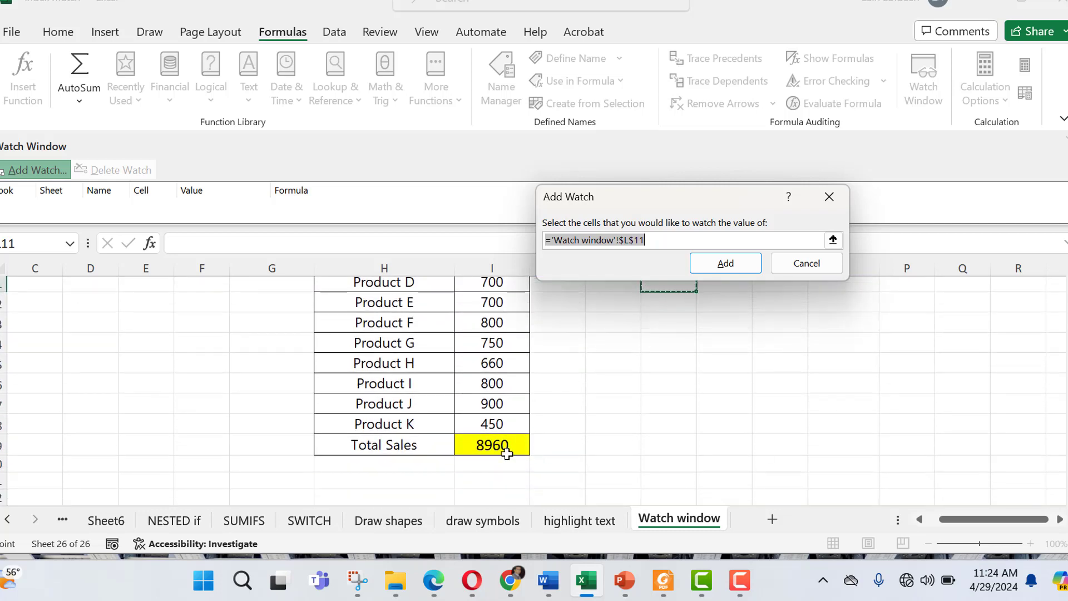
{"action": "key", "text": "BackSpace"}
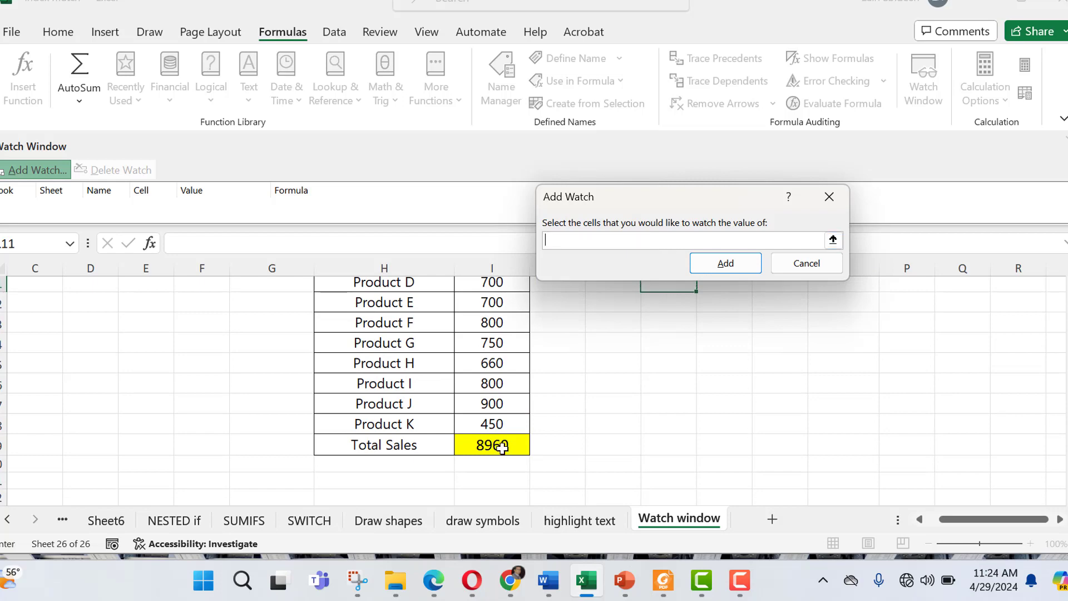
{"action": "left_click", "coordinate": [501, 445]}
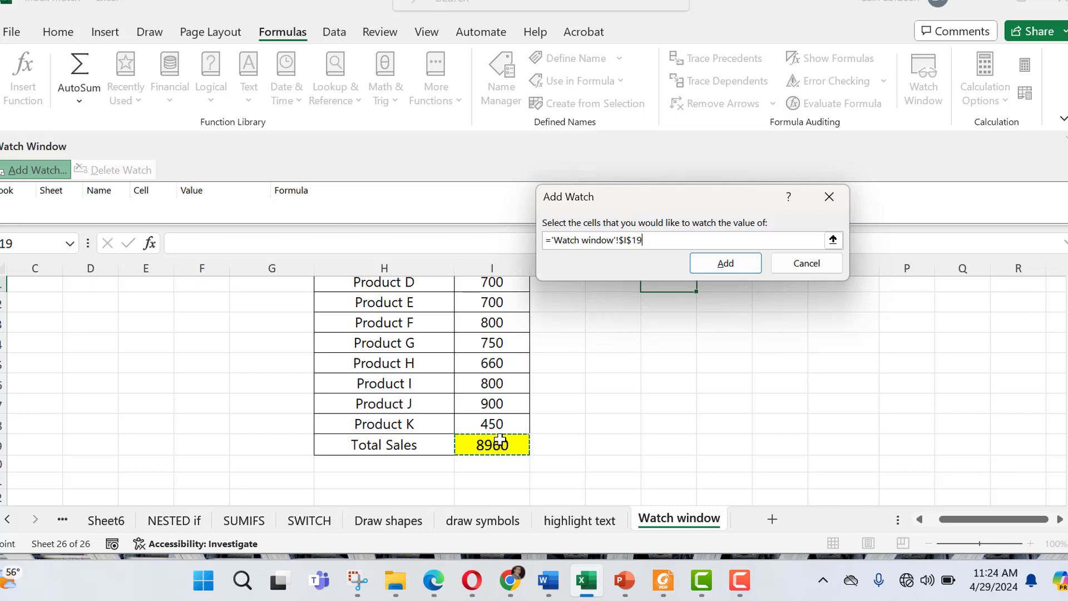
{"action": "left_click", "coordinate": [725, 266]}
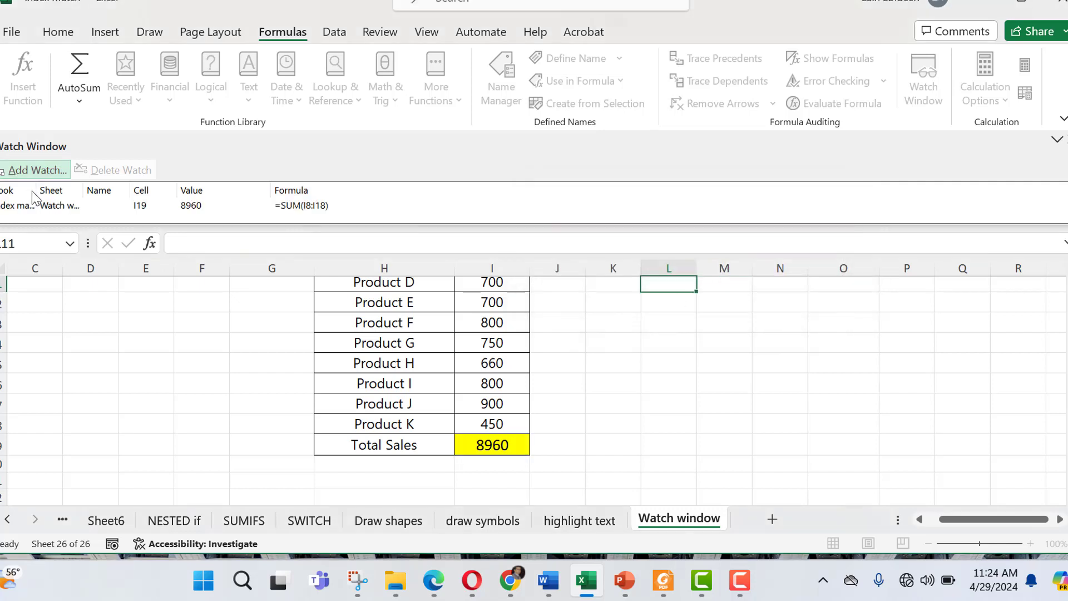
Widen the Book, Sheet and Cell columns of the Watch Window and make the docked pane taller.
{"action": "left_click_drag", "start_coordinate": [39, 190], "coordinate": [83, 190]}
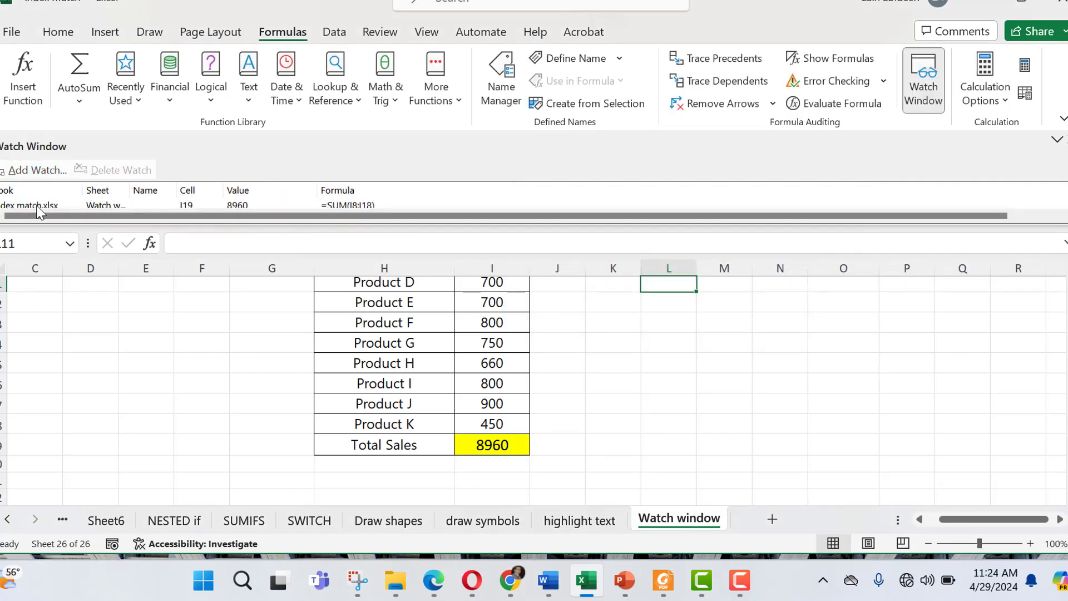
{"action": "left_click_drag", "start_coordinate": [127, 190], "coordinate": [153, 190]}
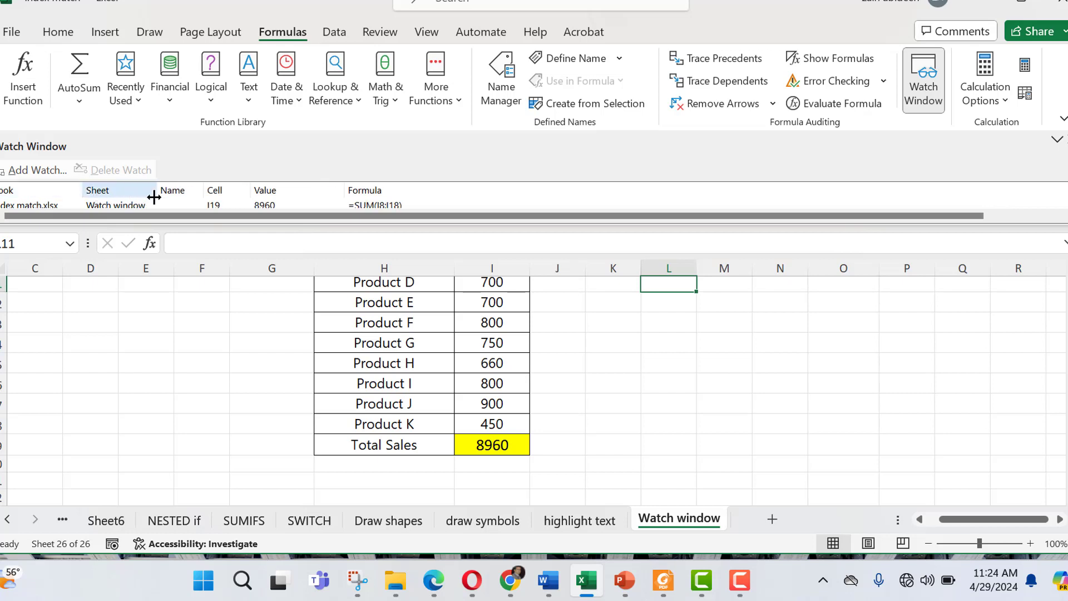
{"action": "left_click_drag", "start_coordinate": [246, 190], "coordinate": [282, 190]}
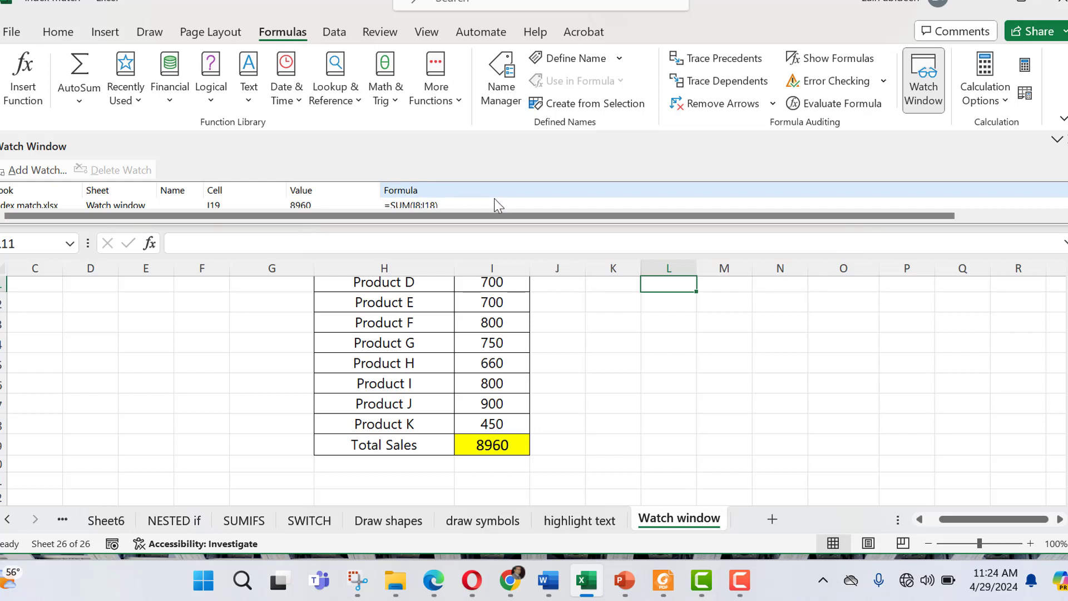
{"action": "left_click", "coordinate": [966, 234]}
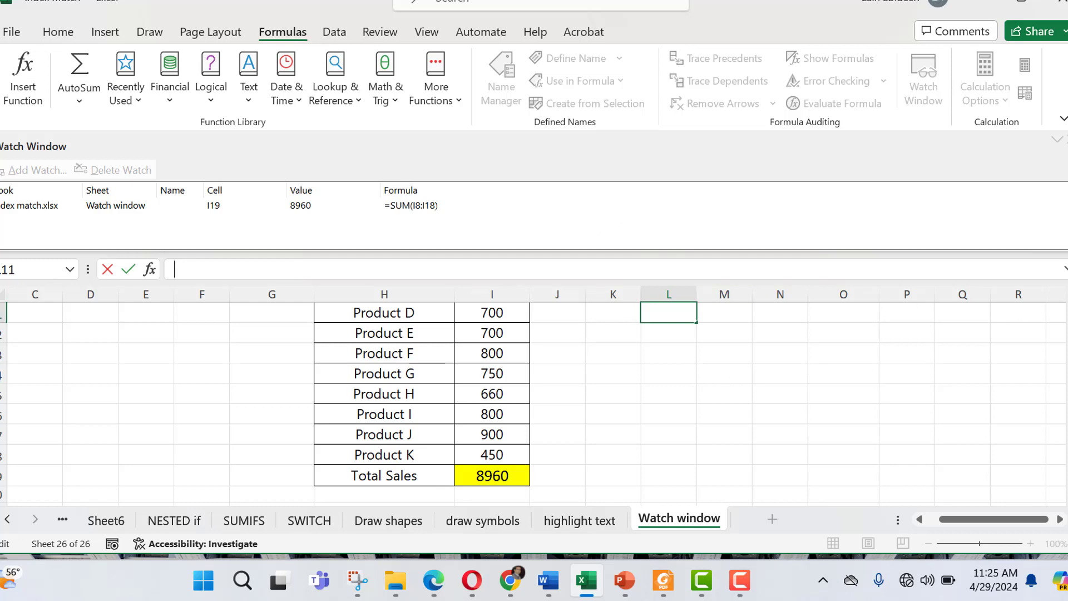
Set Product B's Jan Sales to 1000 and compare the Total Sales cell with its watched value.
{"action": "scroll", "coordinate": [534, 404], "scroll_direction": "up", "scroll_amount": 4}
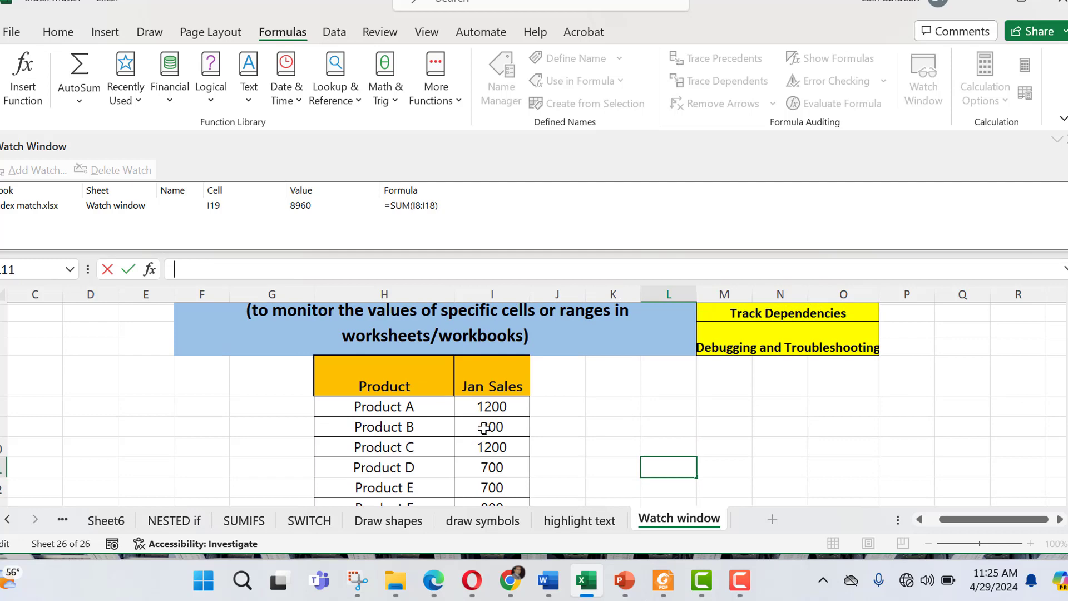
{"action": "left_click", "coordinate": [512, 427]}
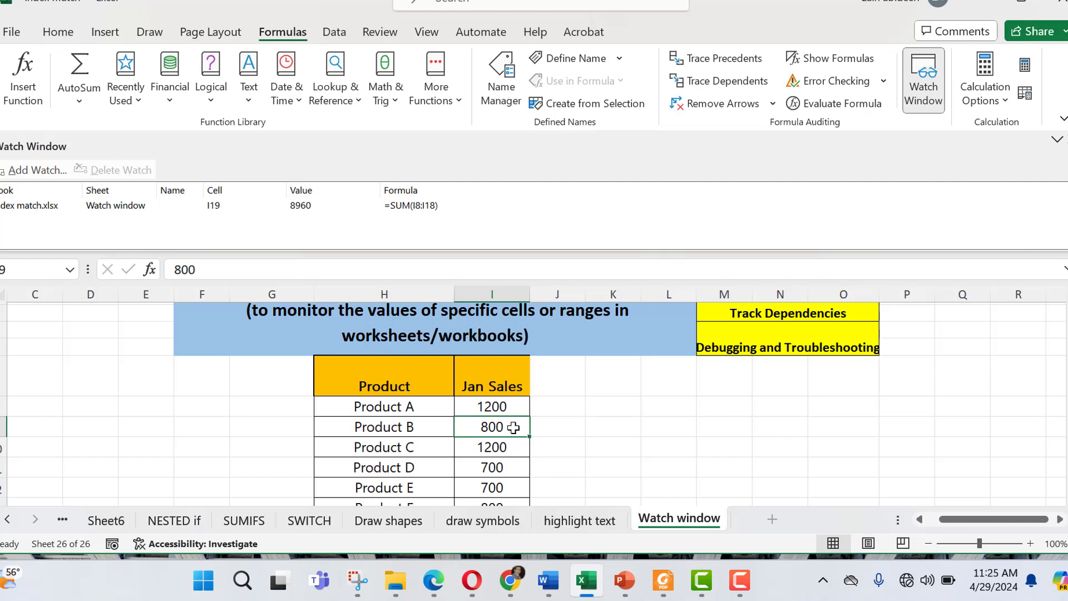
{"action": "type", "text": "1000"}
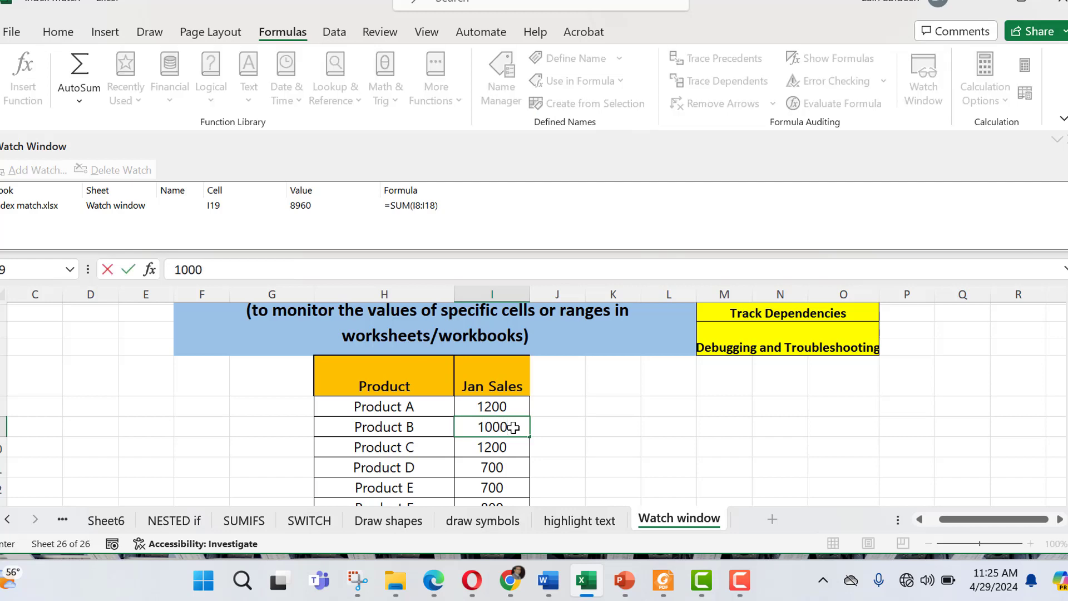
{"action": "key", "text": "Return"}
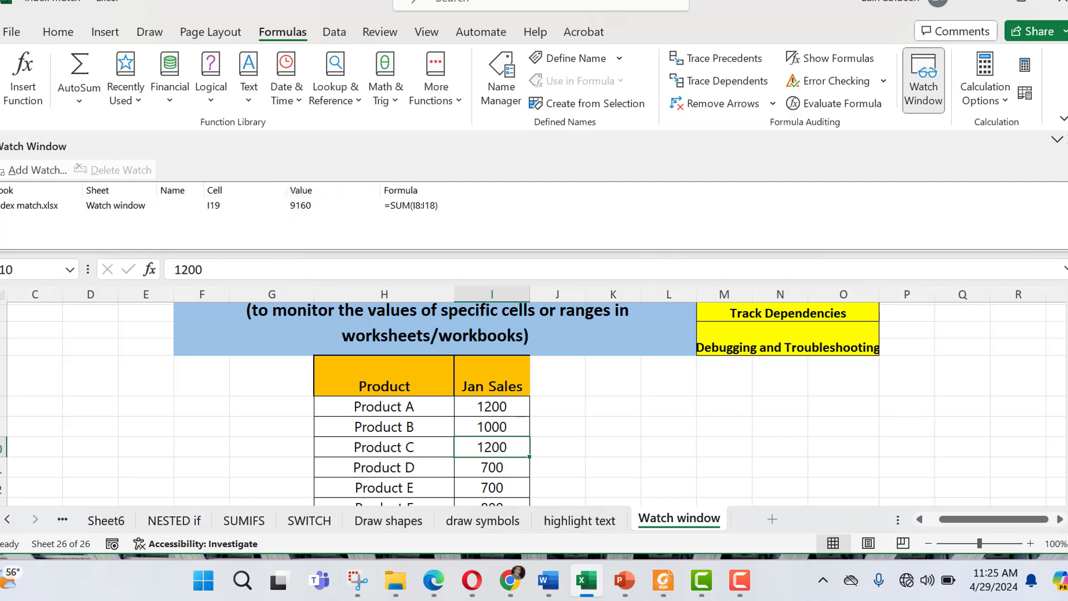
{"action": "scroll", "coordinate": [423, 400], "scroll_direction": "down", "scroll_amount": 3}
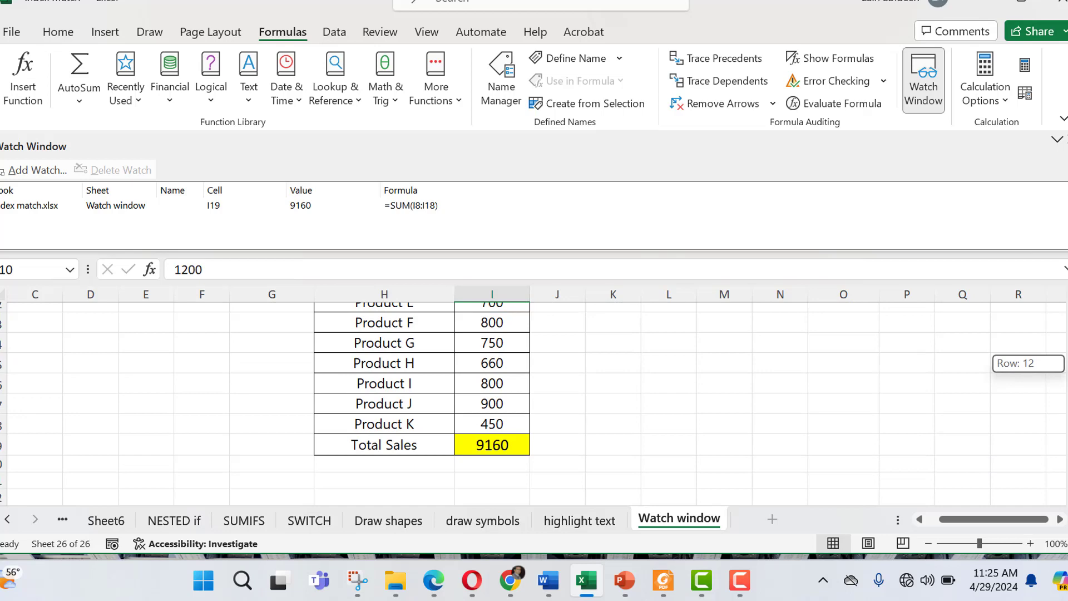
{"action": "scroll", "coordinate": [534, 404], "scroll_direction": "up", "scroll_amount": 4}
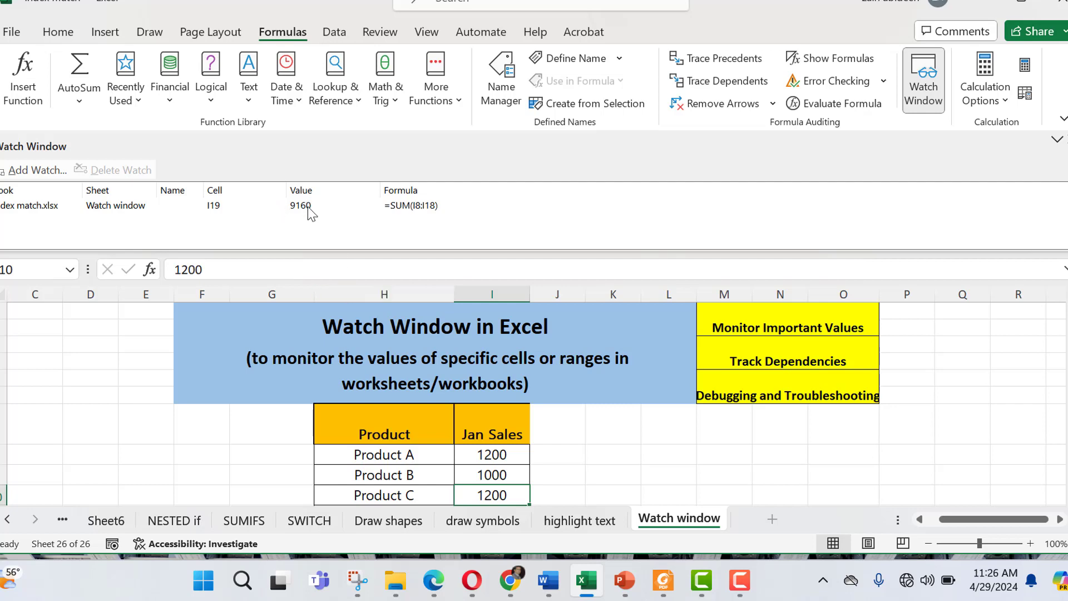
{"action": "left_click_drag", "start_coordinate": [1067, 342], "coordinate": [1067, 389]}
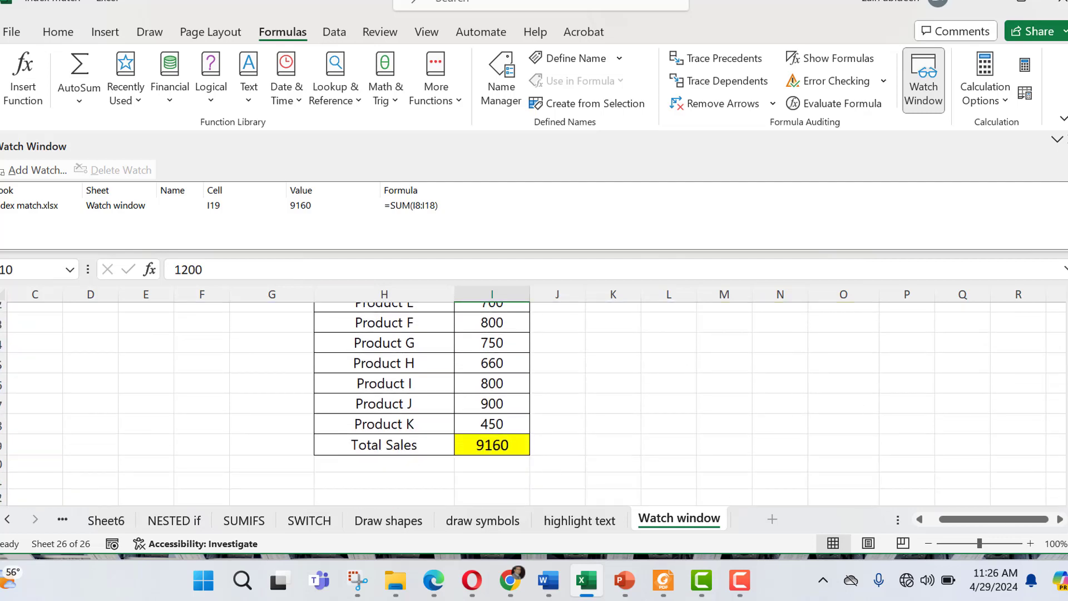
{"action": "left_click_drag", "start_coordinate": [1067, 389], "coordinate": [1067, 354]}
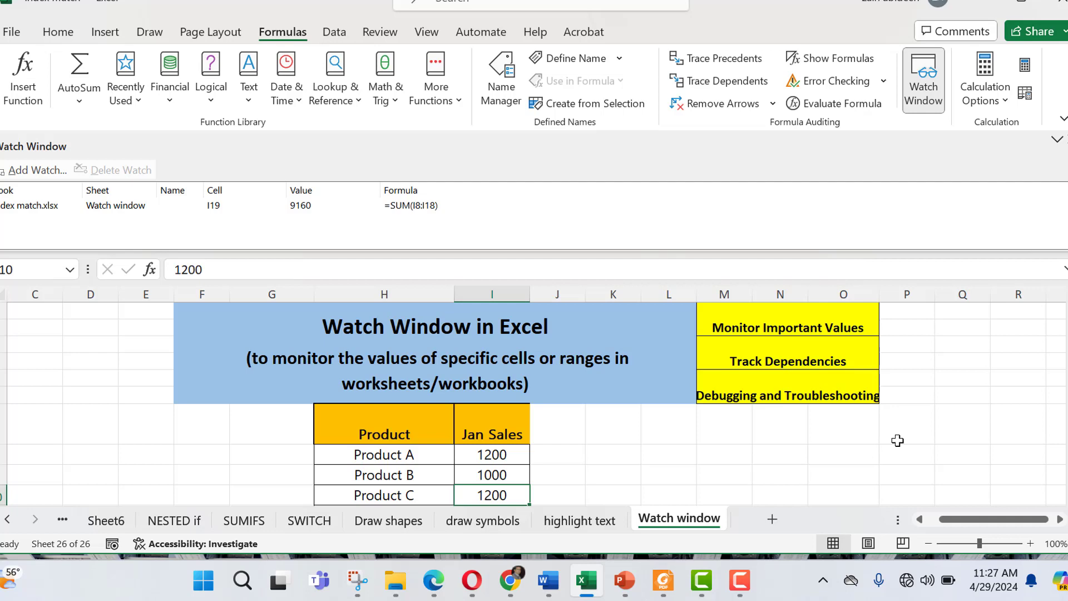
{"action": "left_click_drag", "start_coordinate": [1065, 367], "coordinate": [1066, 368]}
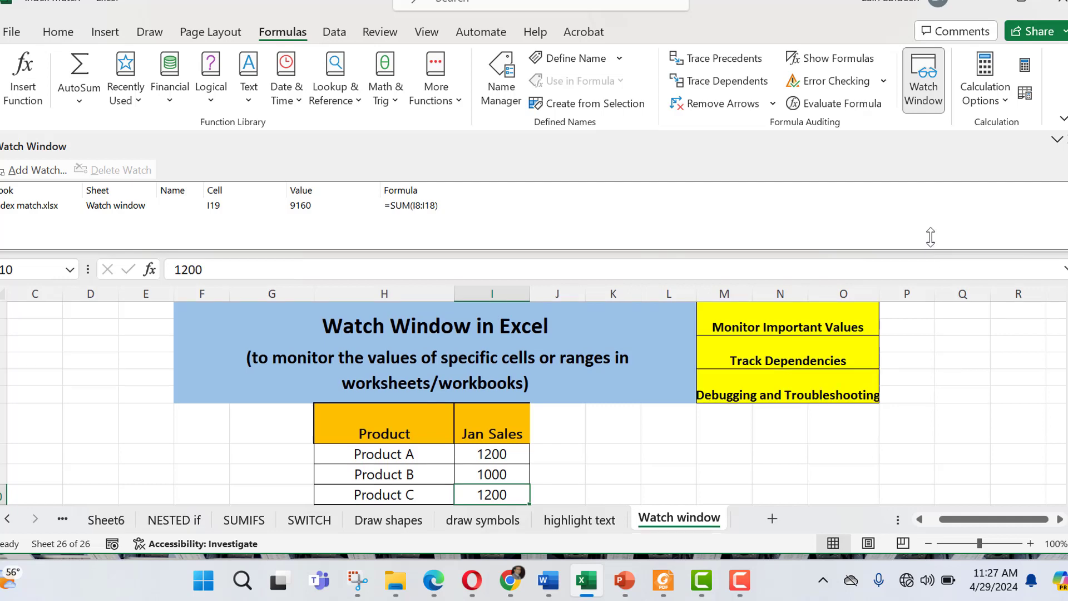
Reduce the height of the docked Watch Window and delete the watch on cell I19.
{"action": "left_click_drag", "start_coordinate": [931, 252], "coordinate": [925, 221]}
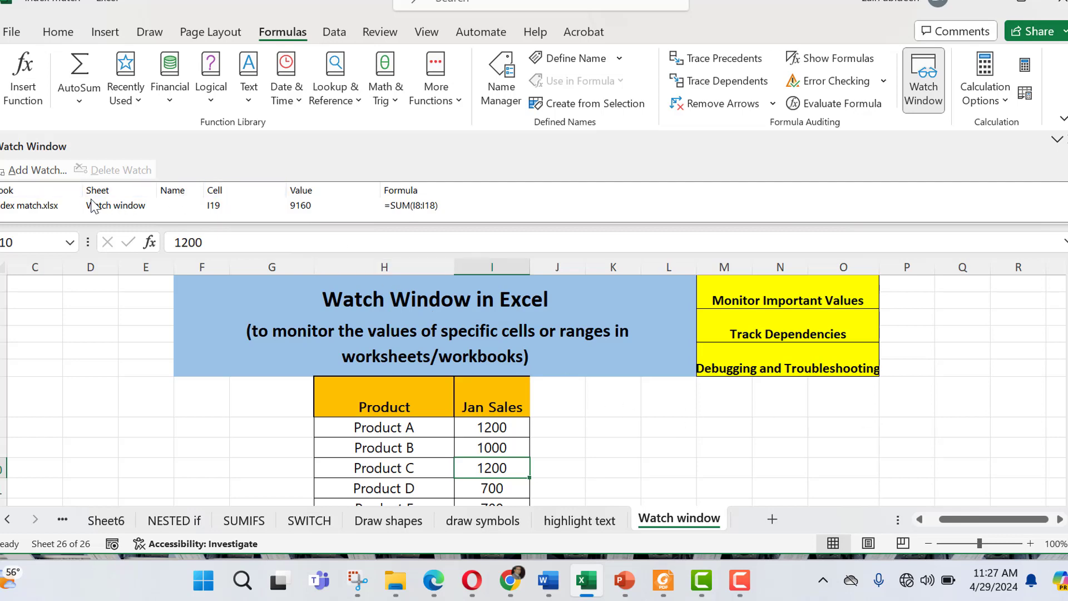
{"action": "left_click", "coordinate": [111, 212]}
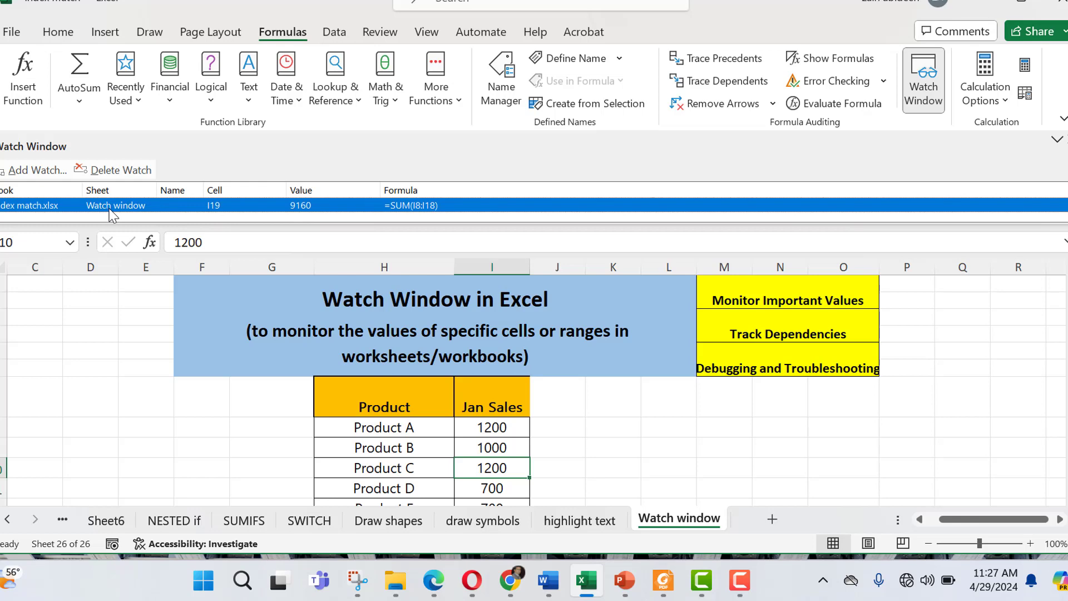
{"action": "left_click", "coordinate": [123, 170]}
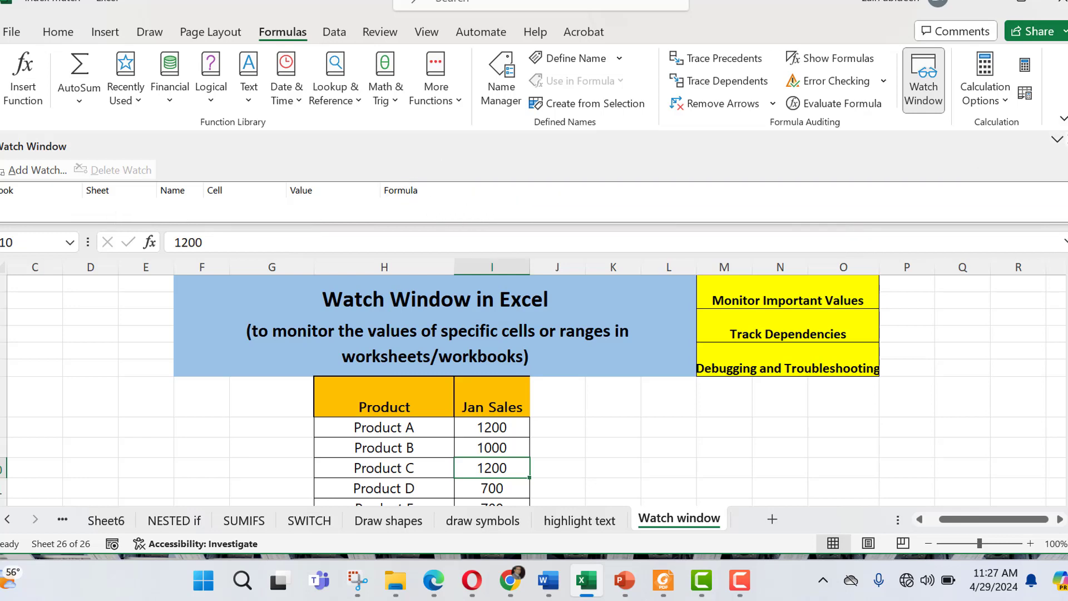
Undock the Watch Window so it floats over the sheet beside the product table, and close it.
{"action": "left_click", "coordinate": [1057, 142]}
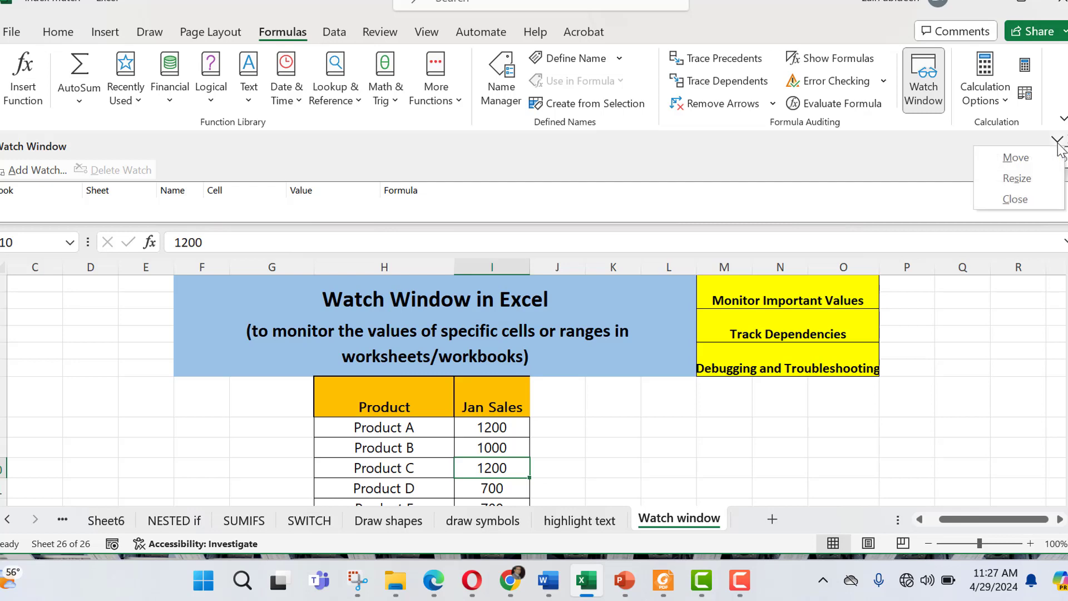
{"action": "left_click", "coordinate": [1018, 163]}
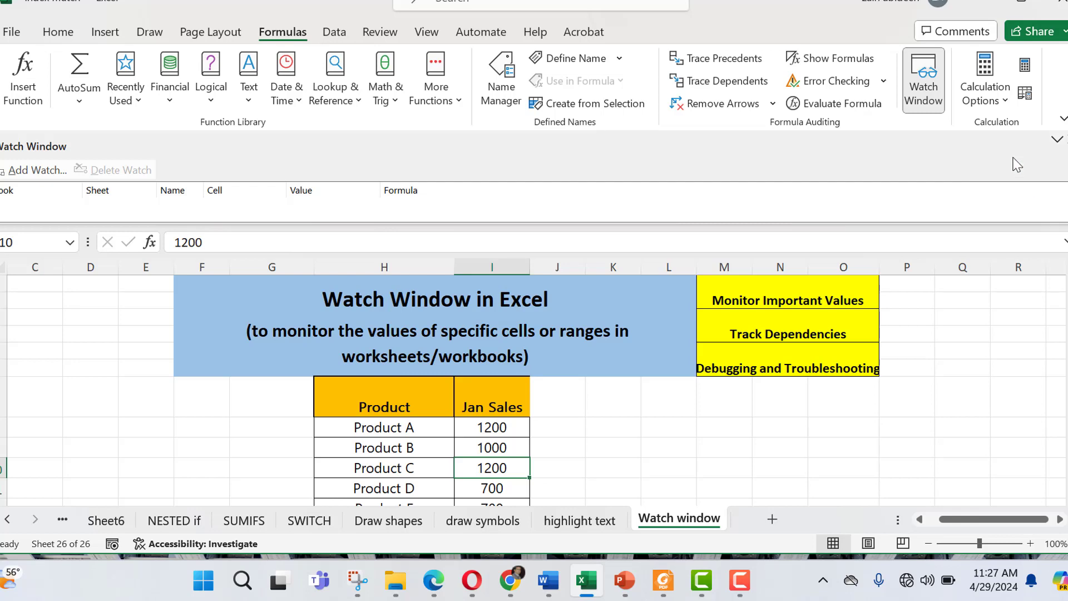
{"action": "left_click_drag", "start_coordinate": [960, 151], "coordinate": [964, 302]}
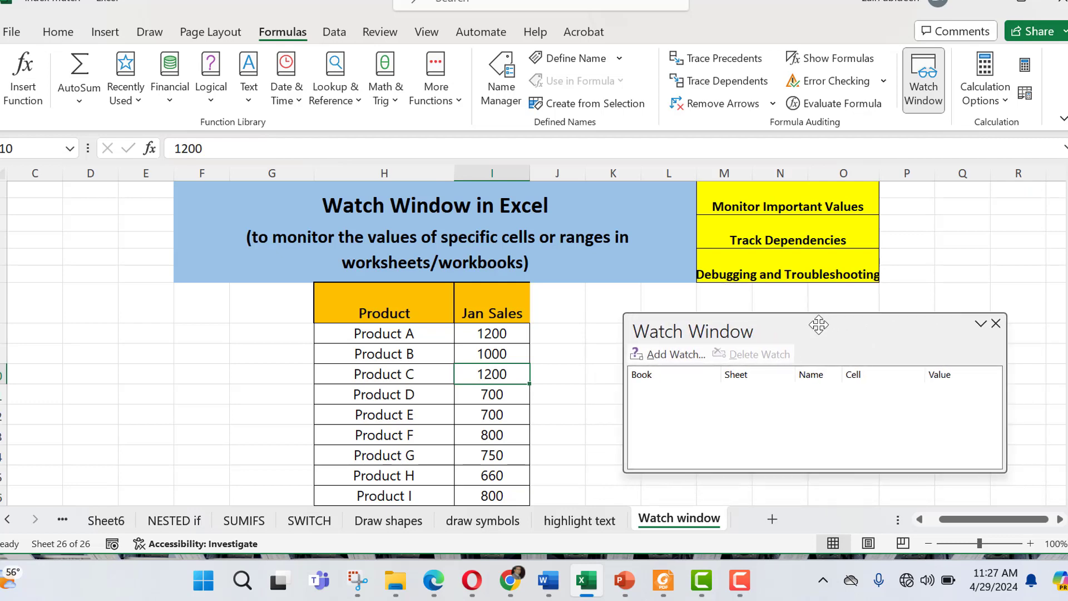
{"action": "left_click", "coordinate": [999, 320]}
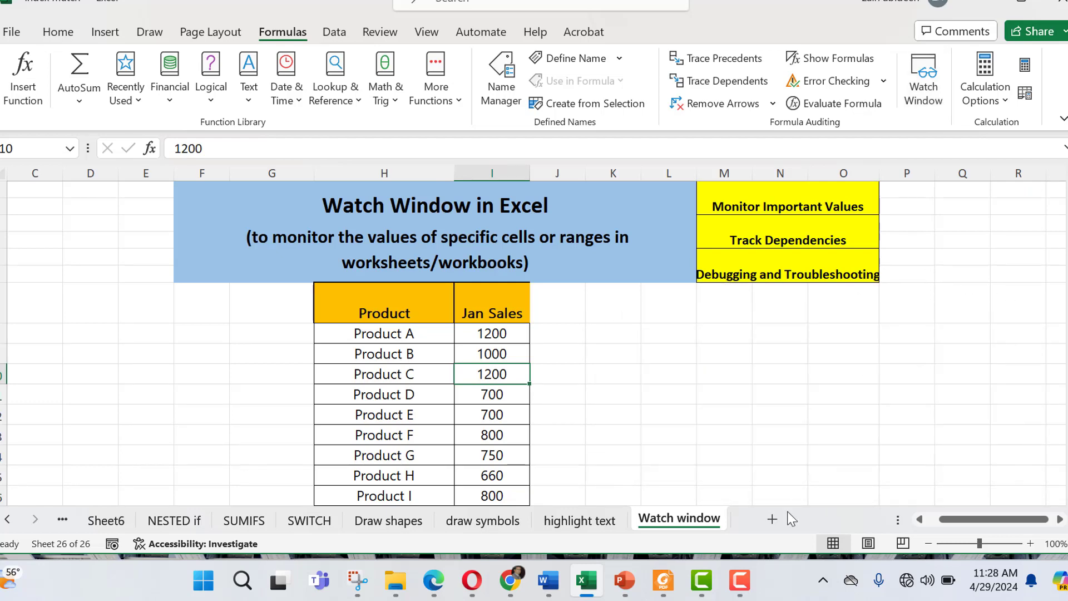